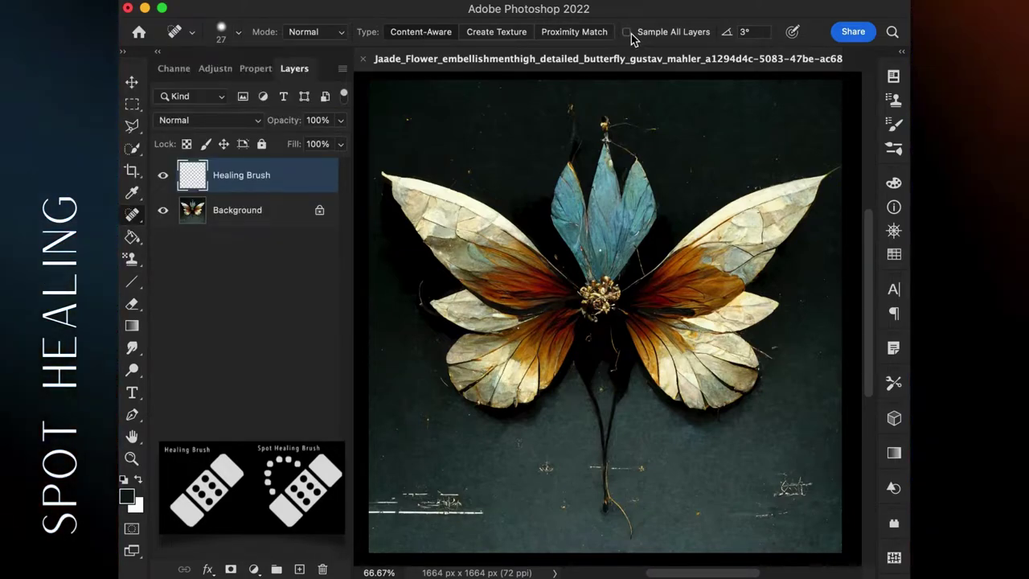
Step: Enable Sample All Layers for the Spot Healing Brush and heal the orange and yellow specks above the butterfly's upper-left wing
left_click(630, 33)
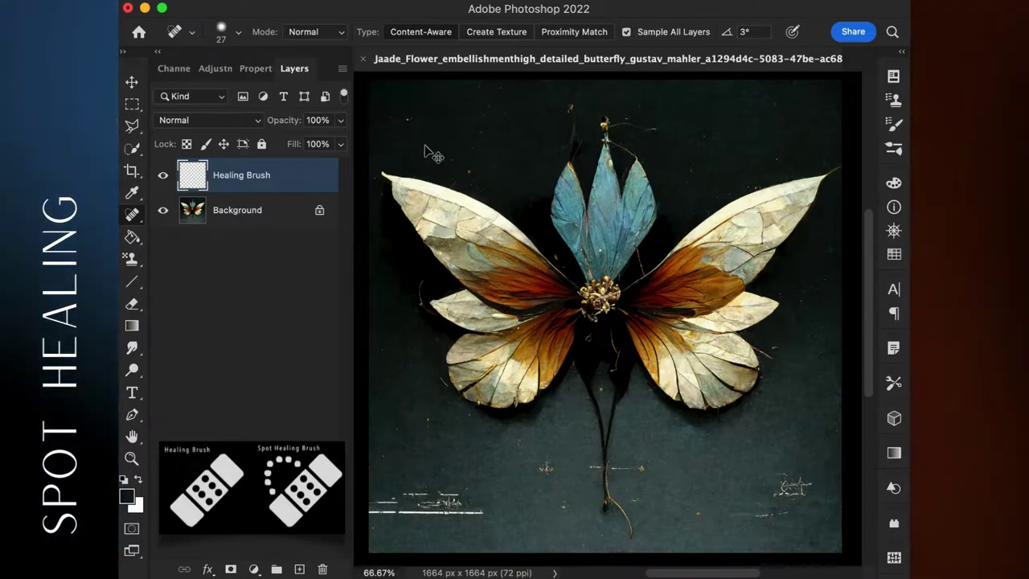
key("super+plus")
key("super+plus")
scroll(426, 146, "up", 5)
scroll(425, 146, "left", 5)
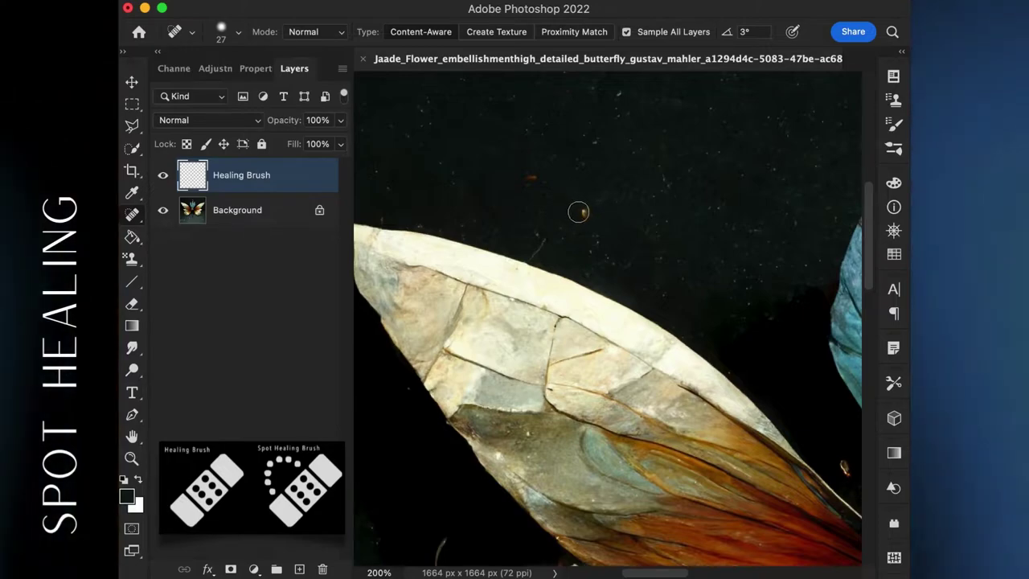
left_click(585, 211)
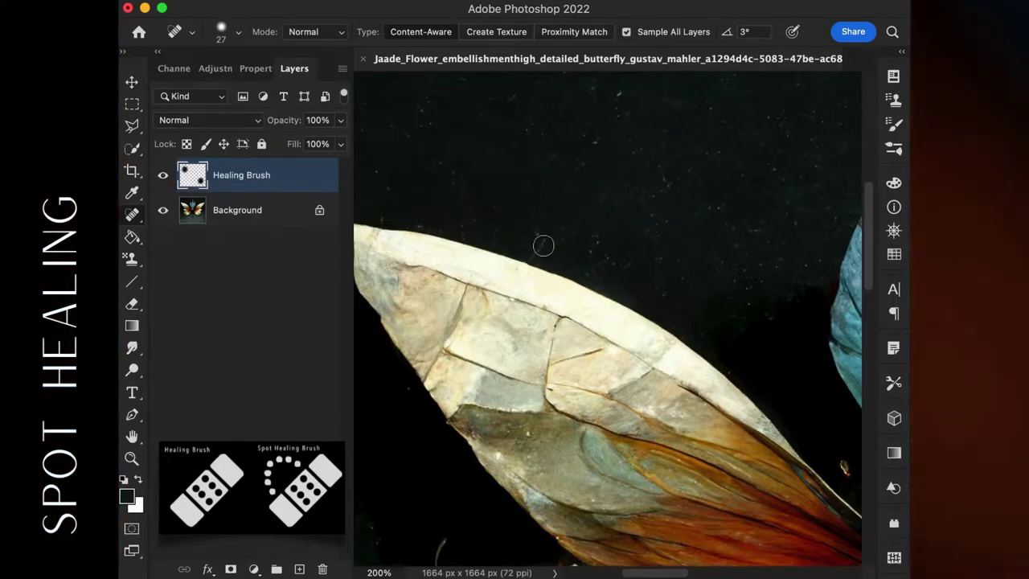
scroll(606, 248, "left", 5)
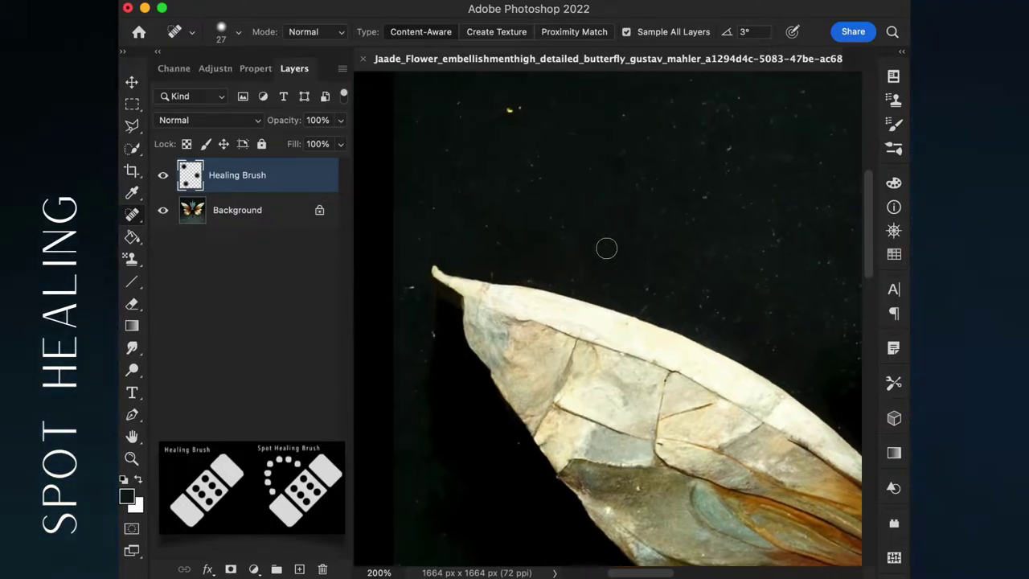
scroll(607, 248, "up", 5)
left_click(510, 151)
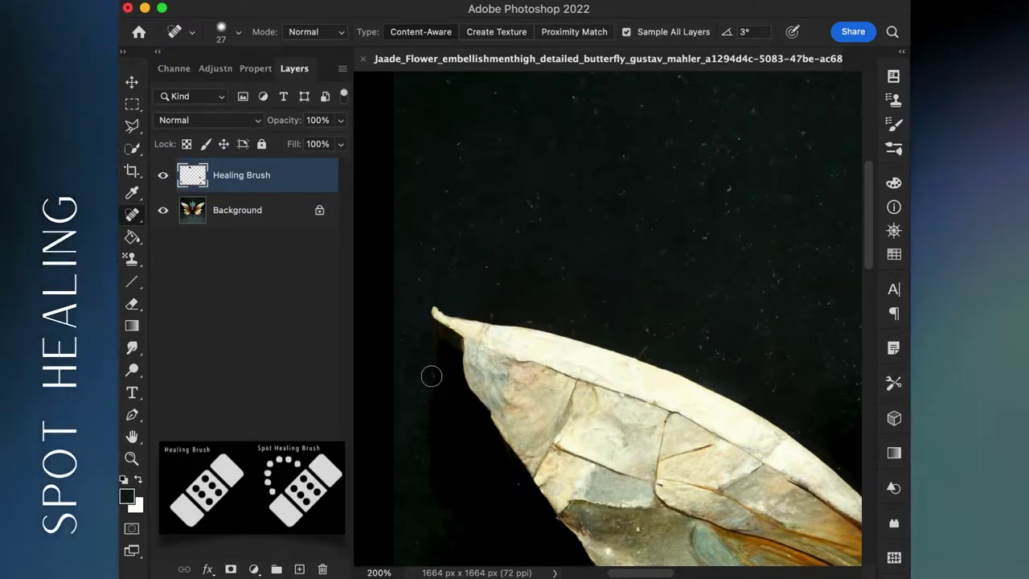
Step: Spot-heal the debris beside the small left wing and the marks beside and below the lower-left wing
scroll(432, 375, "down", 5)
scroll(431, 375, "down", 1)
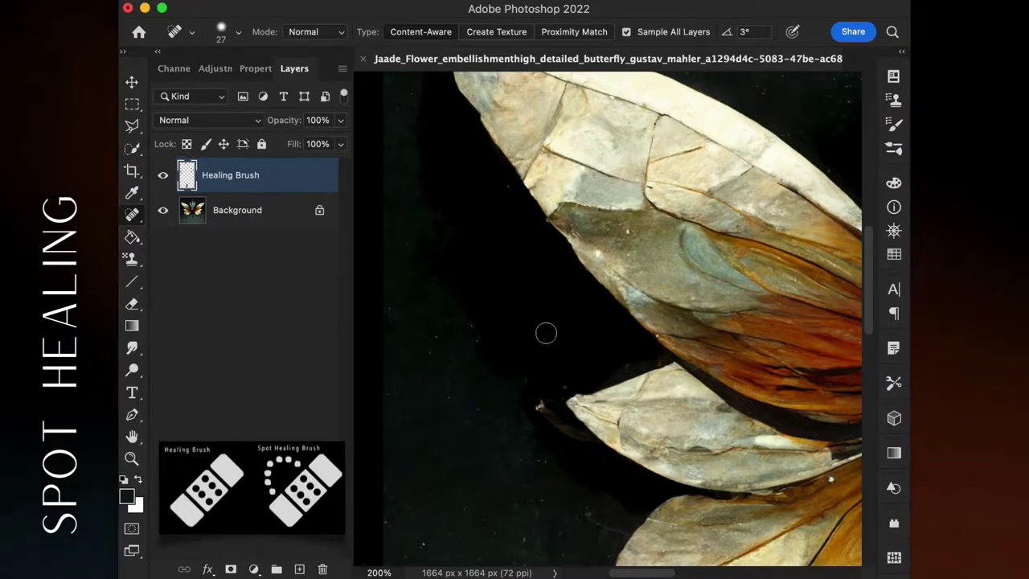
left_click_drag(534, 391, 542, 405)
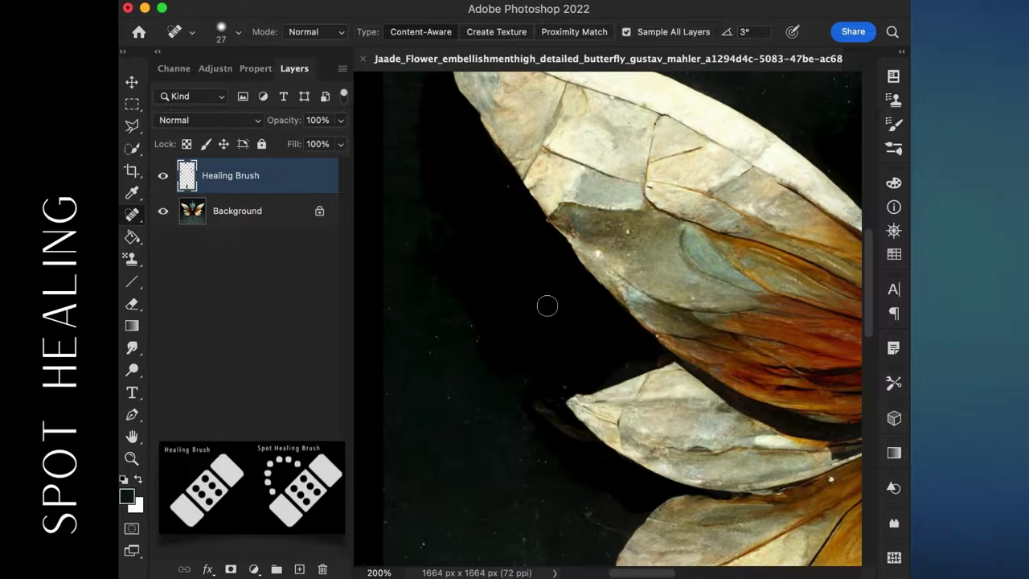
scroll(547, 305, "down", 4)
left_click_drag(618, 470, 600, 427)
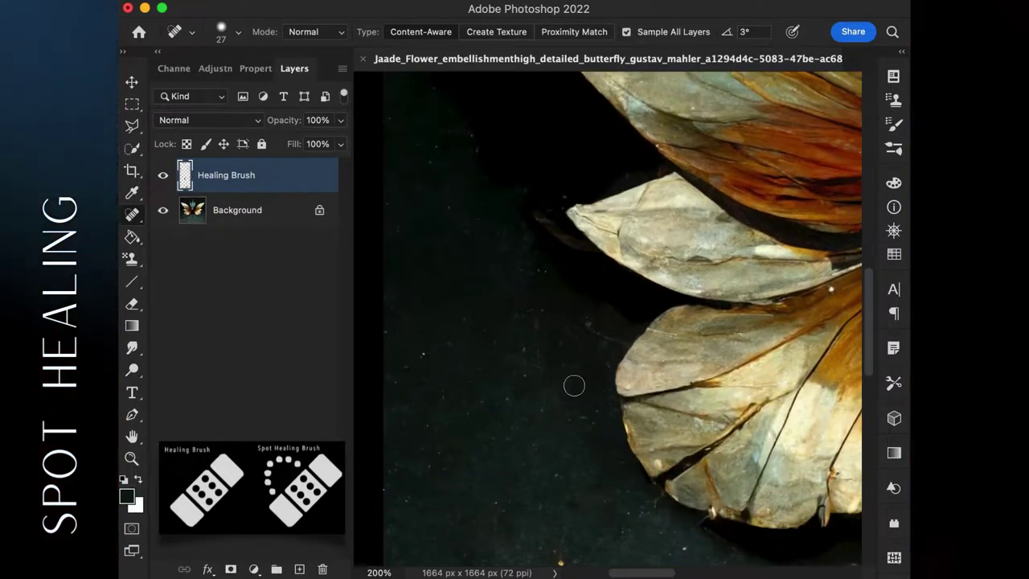
scroll(574, 386, "down", 3)
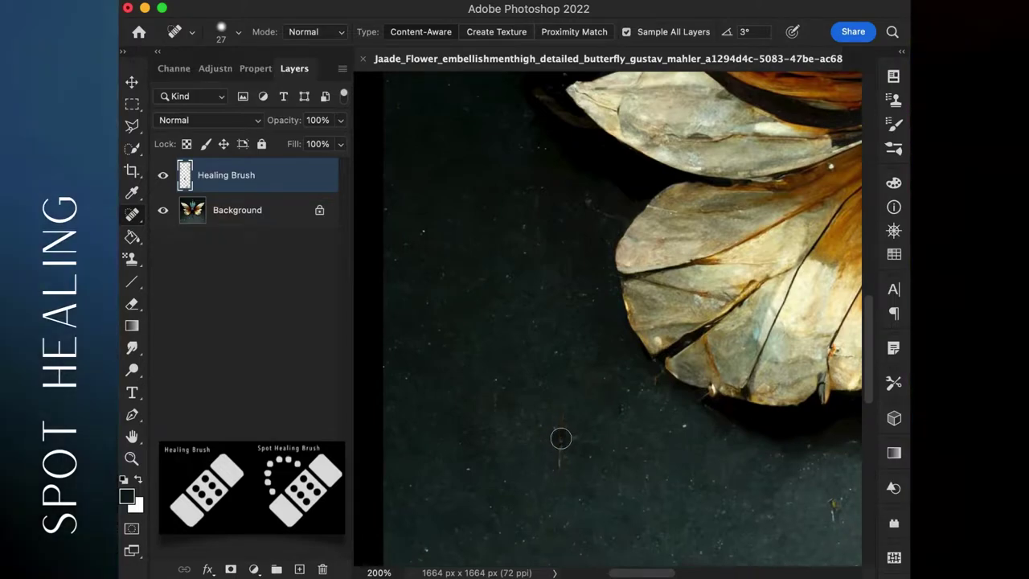
left_click_drag(561, 436, 558, 466)
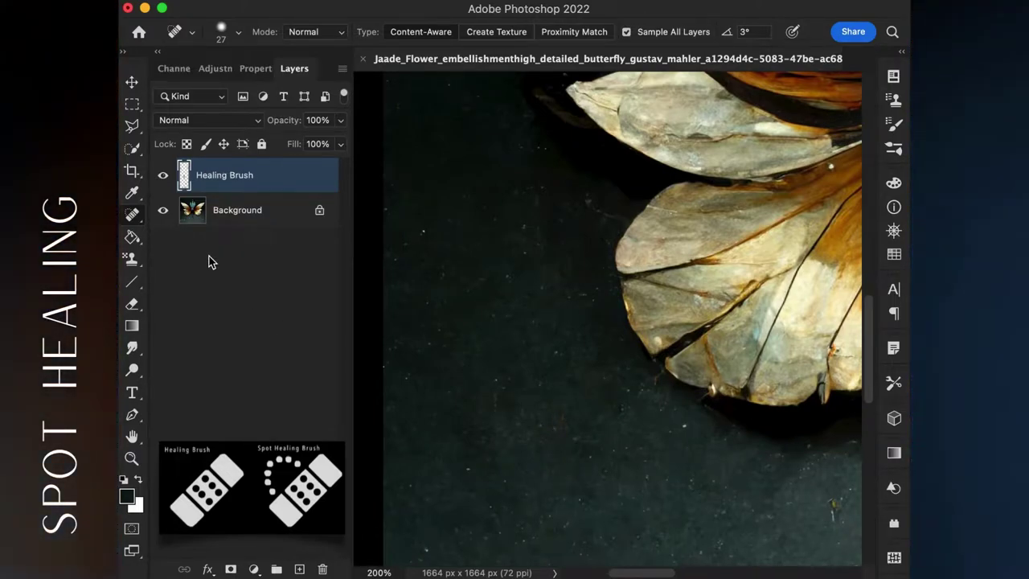
Step: Switch to the Healing Brush tool and enlarge its brush to 35 px for the ornament below the lower-left wing
right_click(133, 217)
left_click(191, 215)
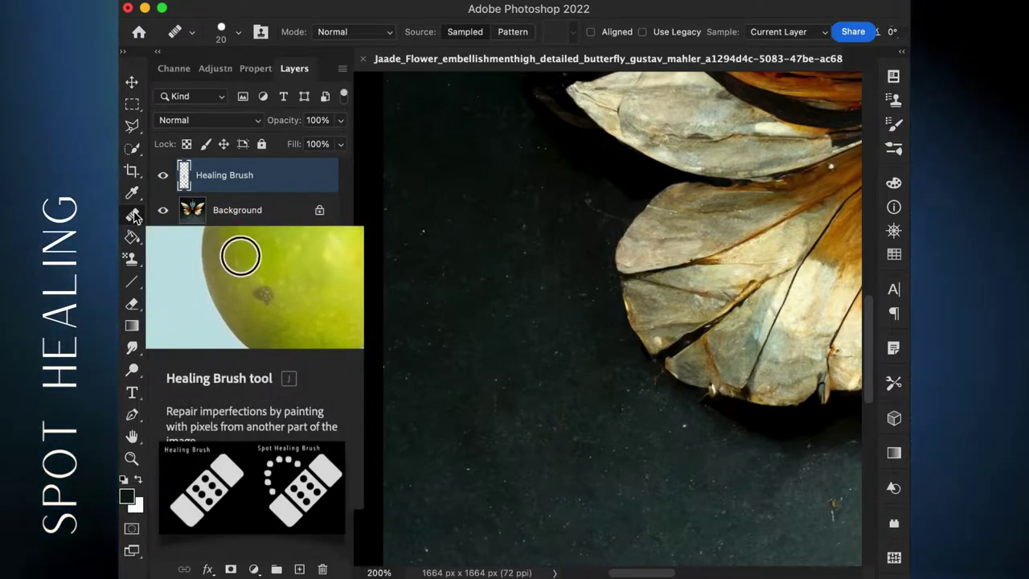
scroll(537, 290, "down", 5)
scroll(536, 290, "right", 5)
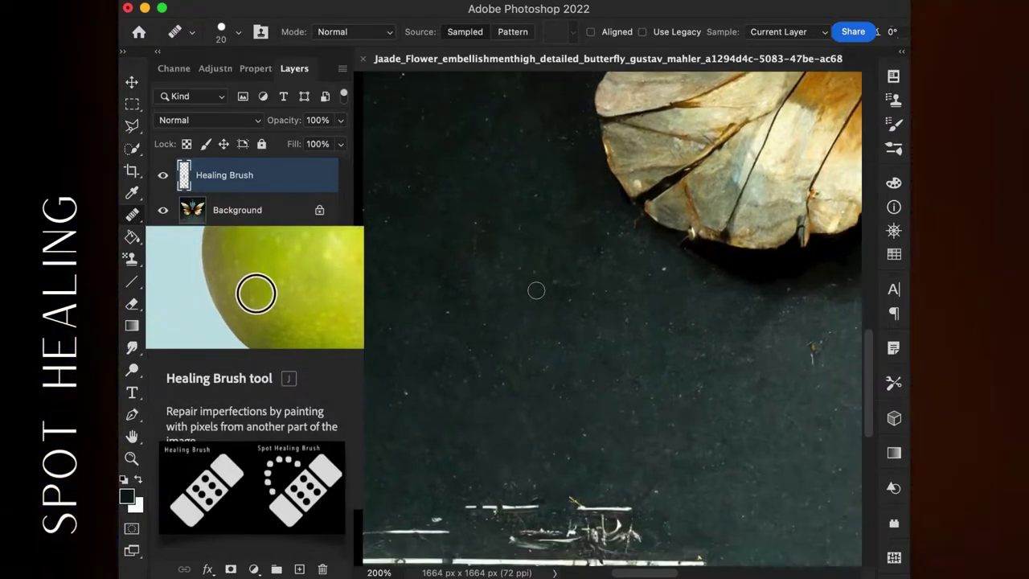
scroll(685, 361, "down", 3)
scroll(685, 361, "right", 3)
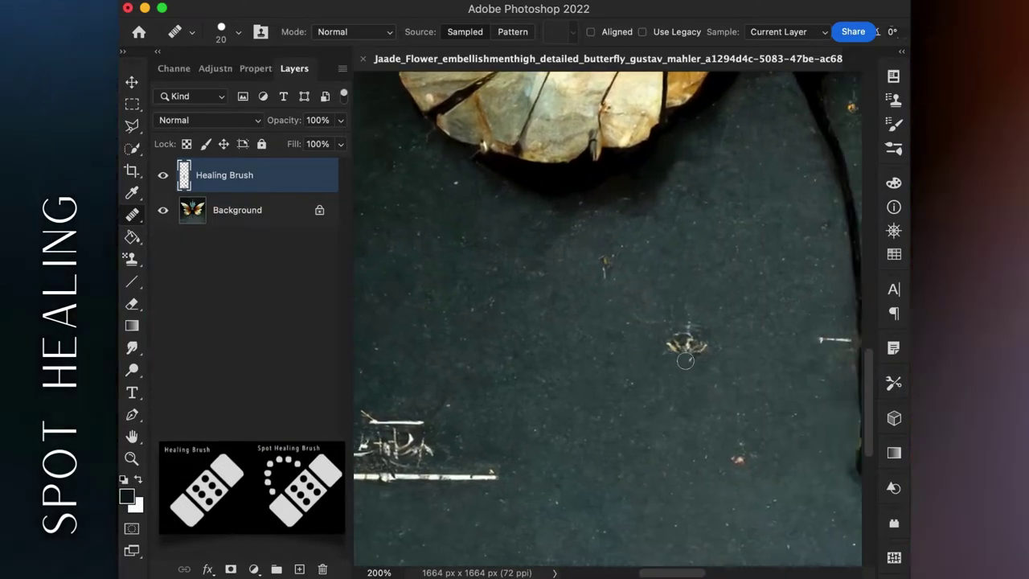
key("bracketright")
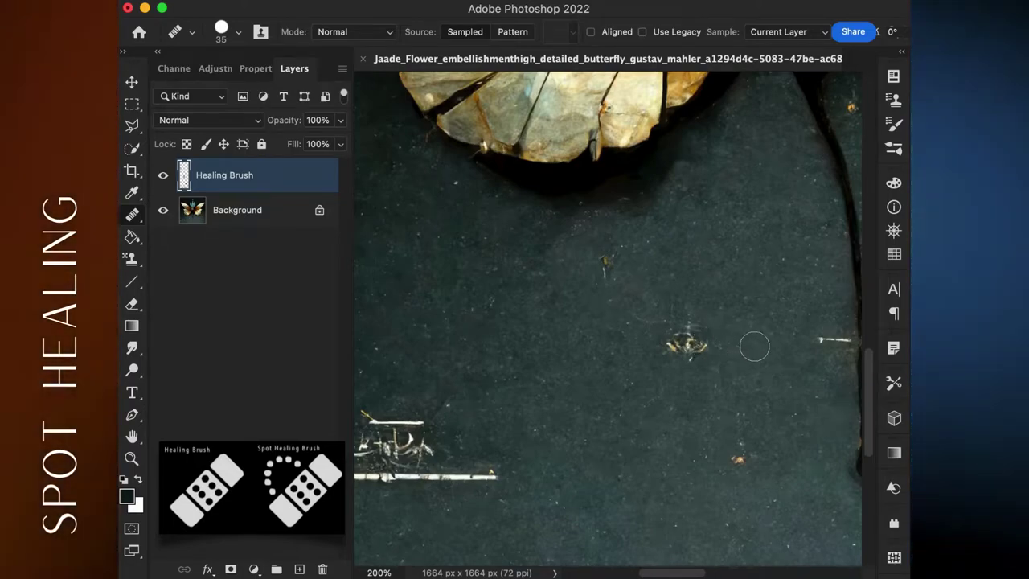
Step: Keep the Healing Brush in Normal mode, set it to sample All Layers, and set the brush size to 37 px
left_click(338, 33)
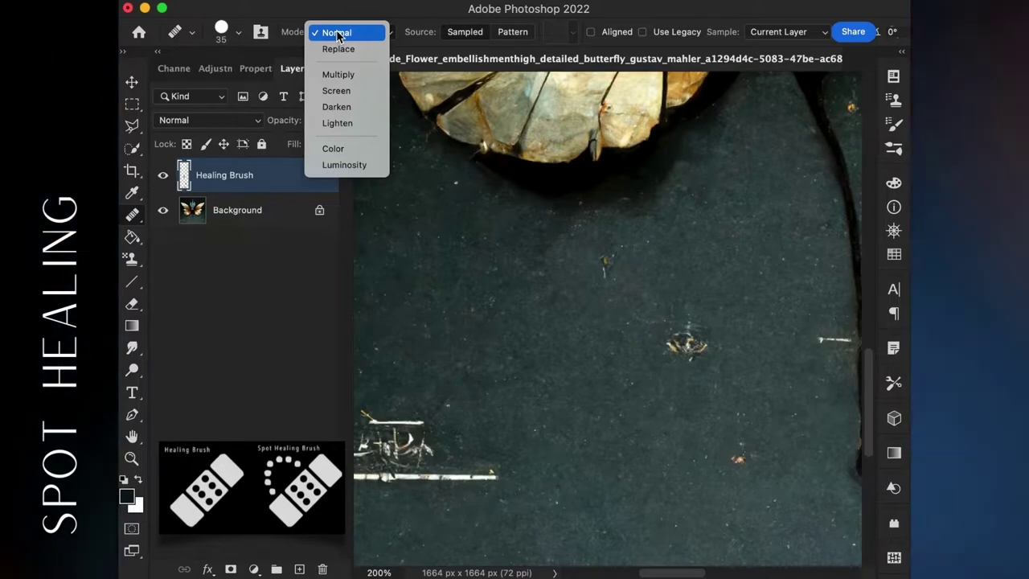
left_click(337, 33)
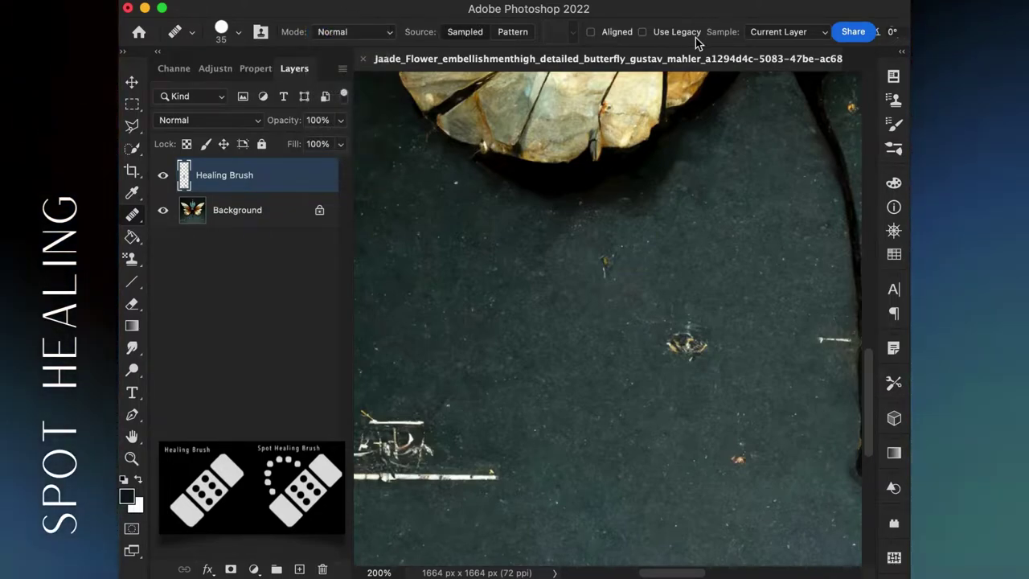
left_click(782, 32)
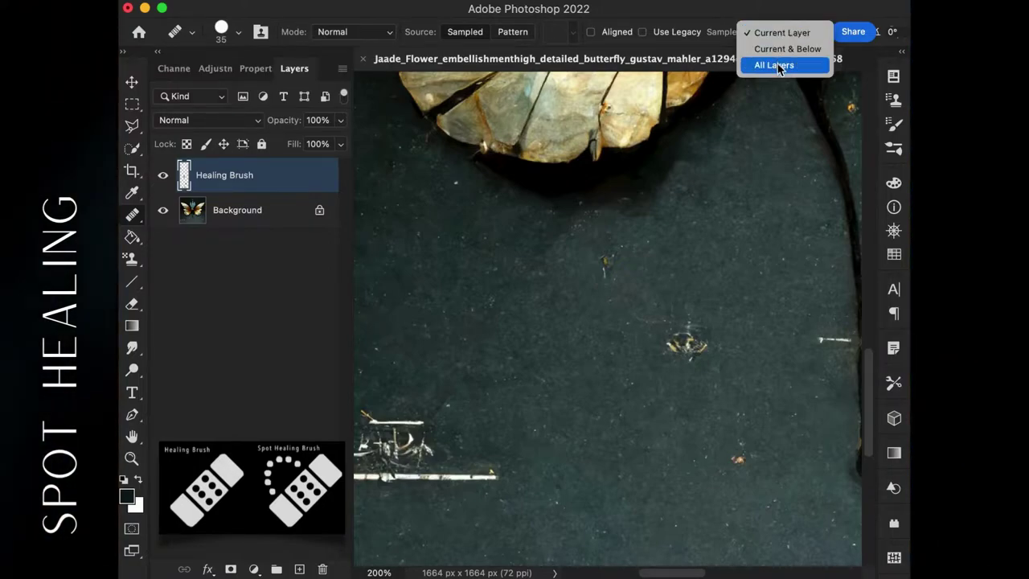
left_click(778, 65)
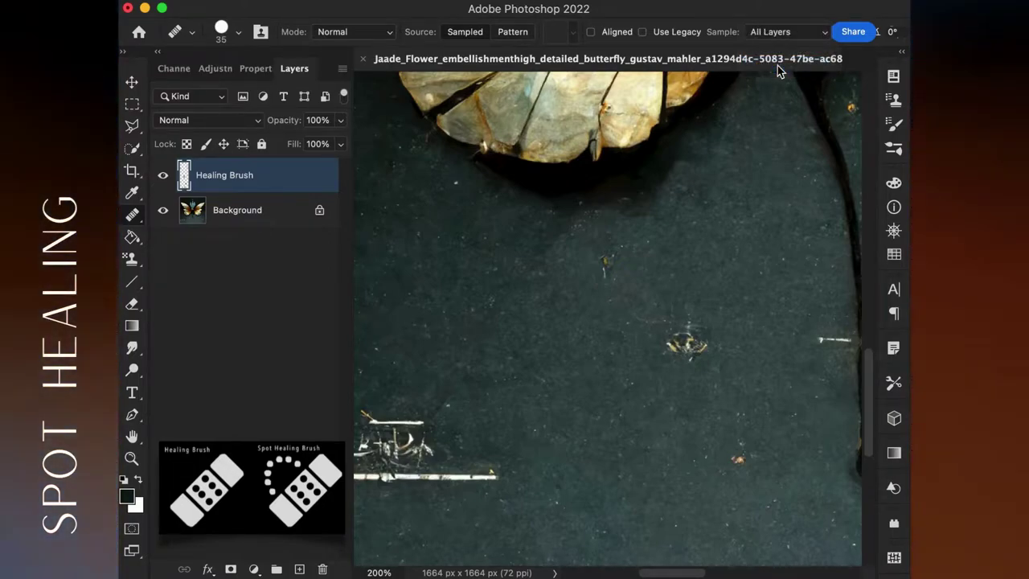
left_click(238, 32)
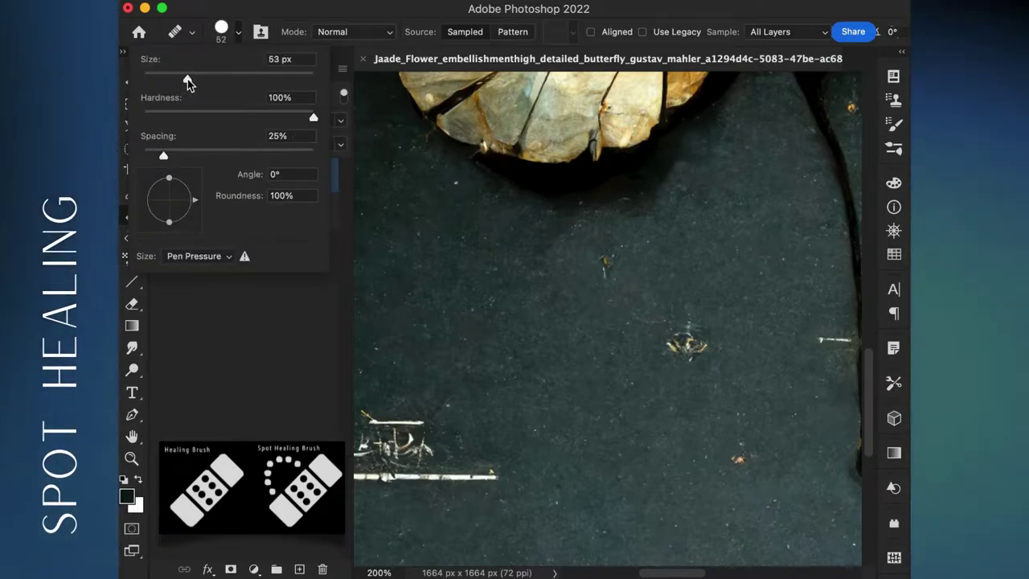
left_click_drag(172, 79, 174, 79)
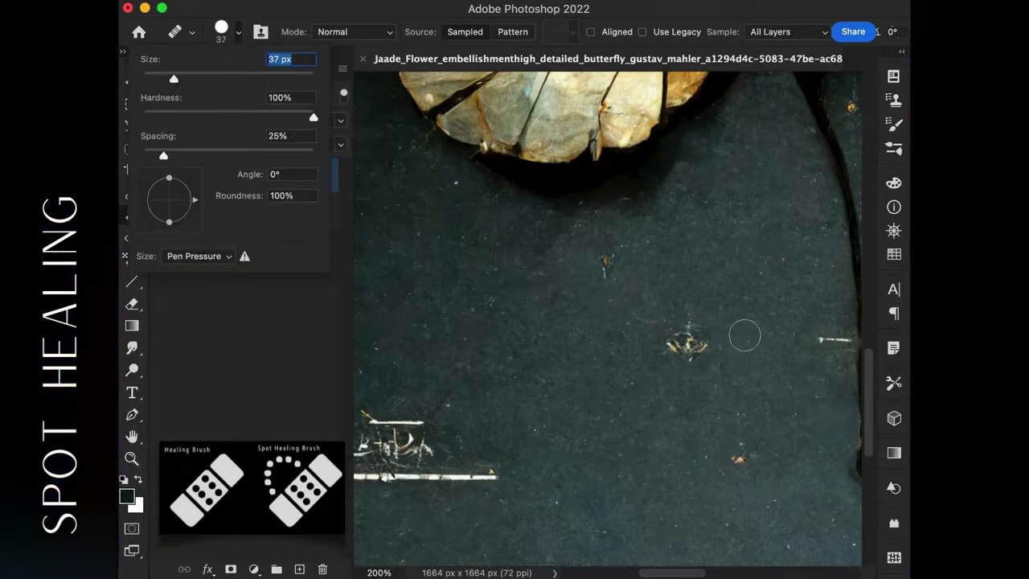
Step: Heal the gold ornament and the nearby yellow and reddish specks below the lower-left wing using sampled clean background
left_click(745, 336, "alt")
left_click(694, 345)
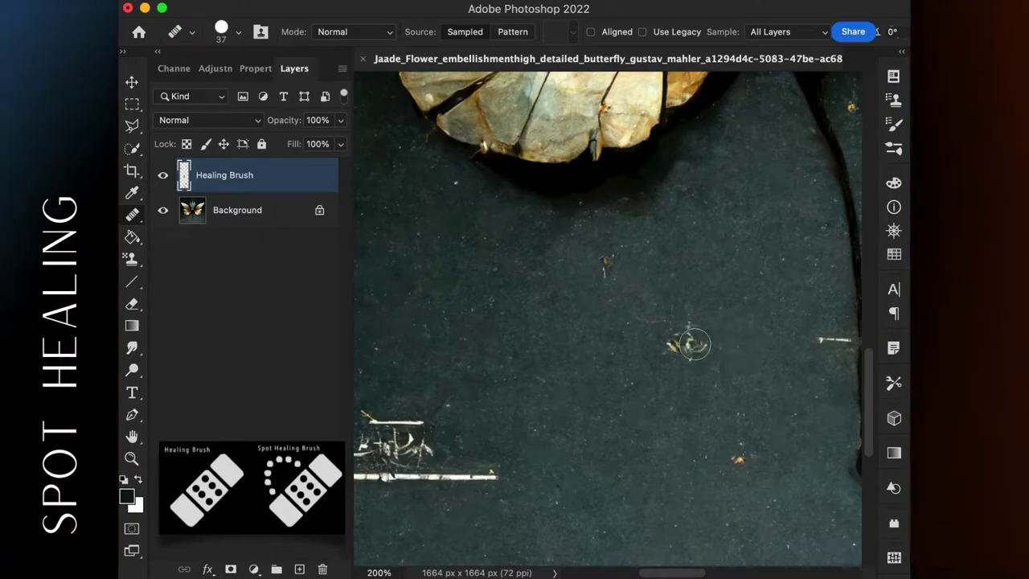
left_click(671, 338)
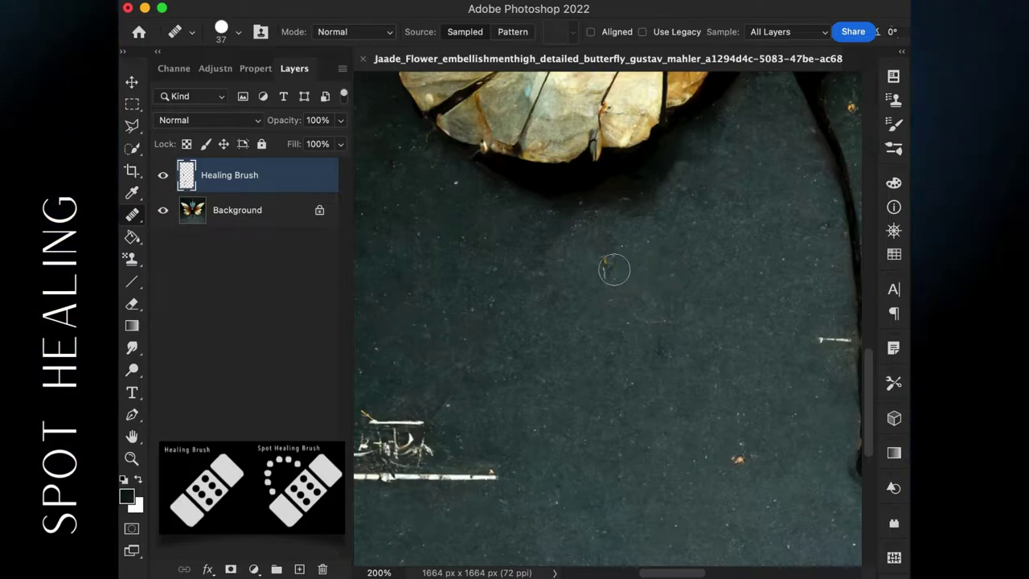
left_click(786, 456, "alt")
left_click_drag(742, 462, 740, 429)
Step: Sample clean background near the butterfly's stem and heal the short white dash to its left
scroll(740, 438, "right", 5)
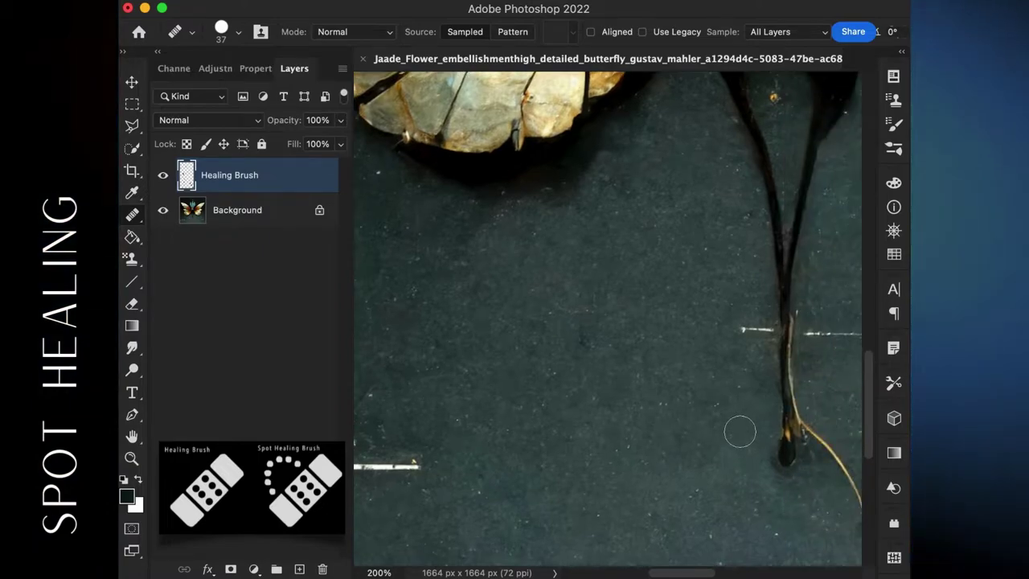
left_click(746, 302, "alt")
left_click_drag(748, 329, 771, 331)
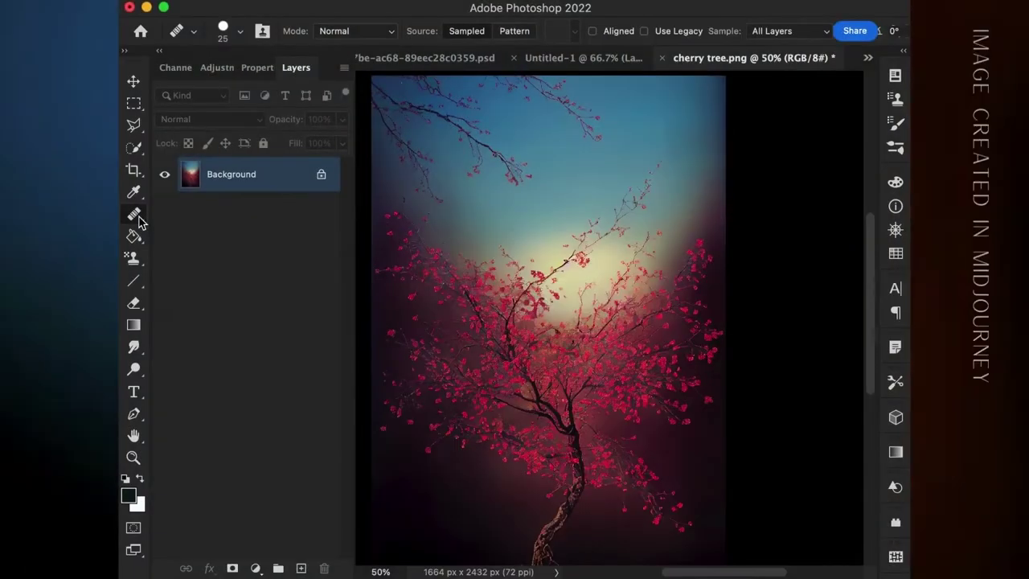
Step: Choose the Patch tool in Content-Aware mode for the cherry tree image and enable Sample All Layers
left_click(137, 217)
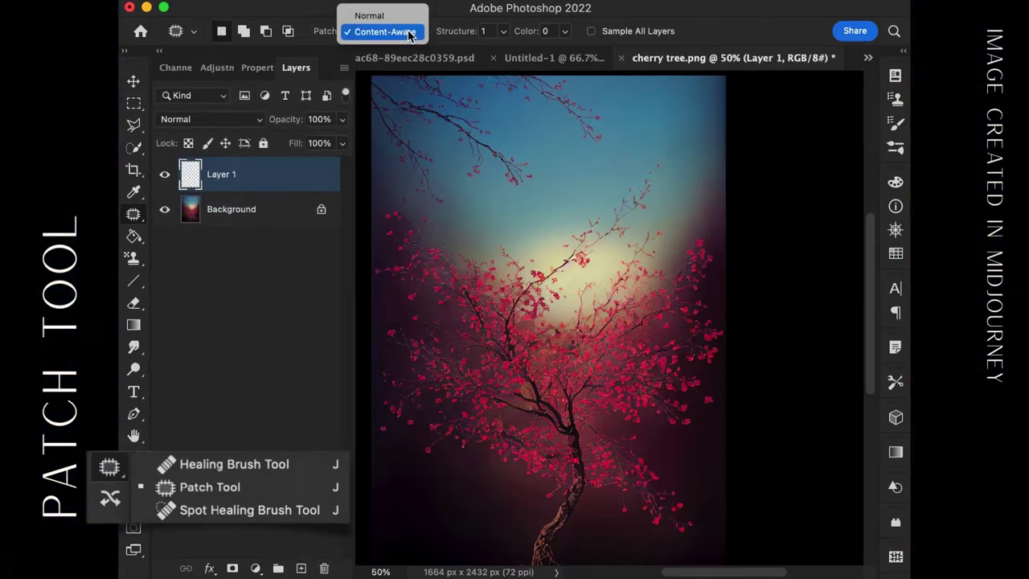
left_click(592, 31)
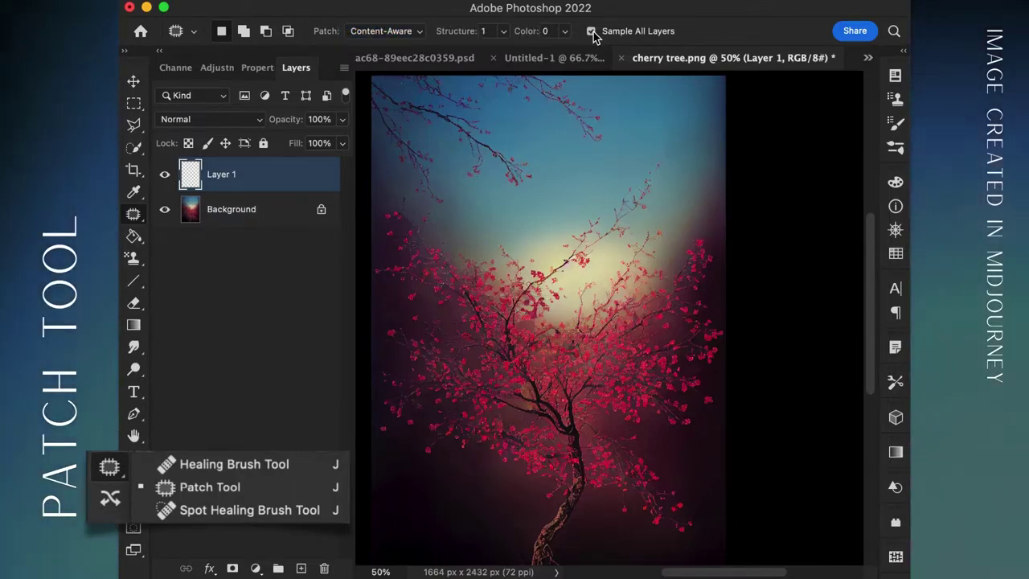
Step: Outline the rightmost hanging branch at the image's upper edge with the Patch tool and replace it with clean sky
key("super+equal")
key("super+equal")
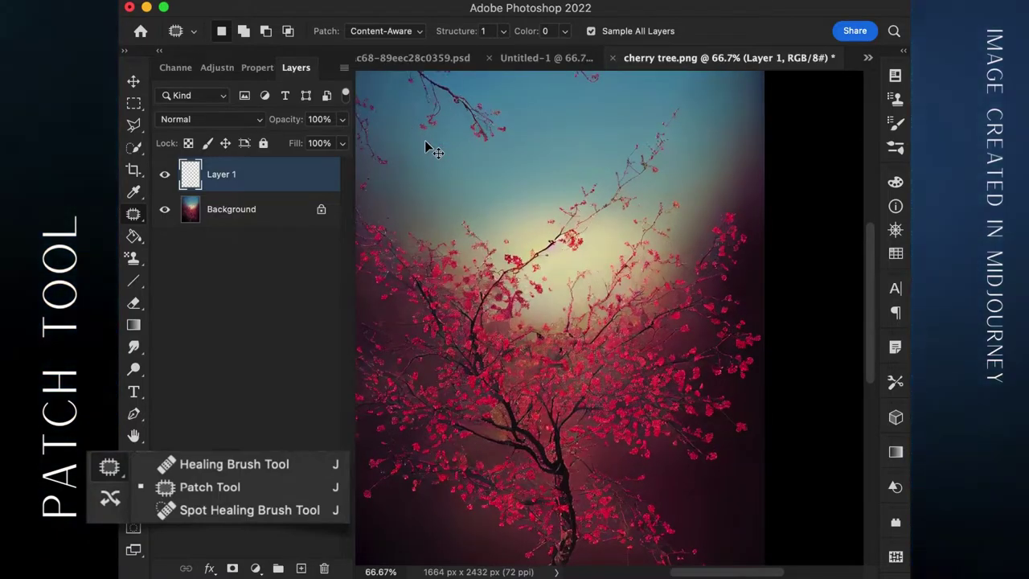
scroll(432, 152, "up", 10)
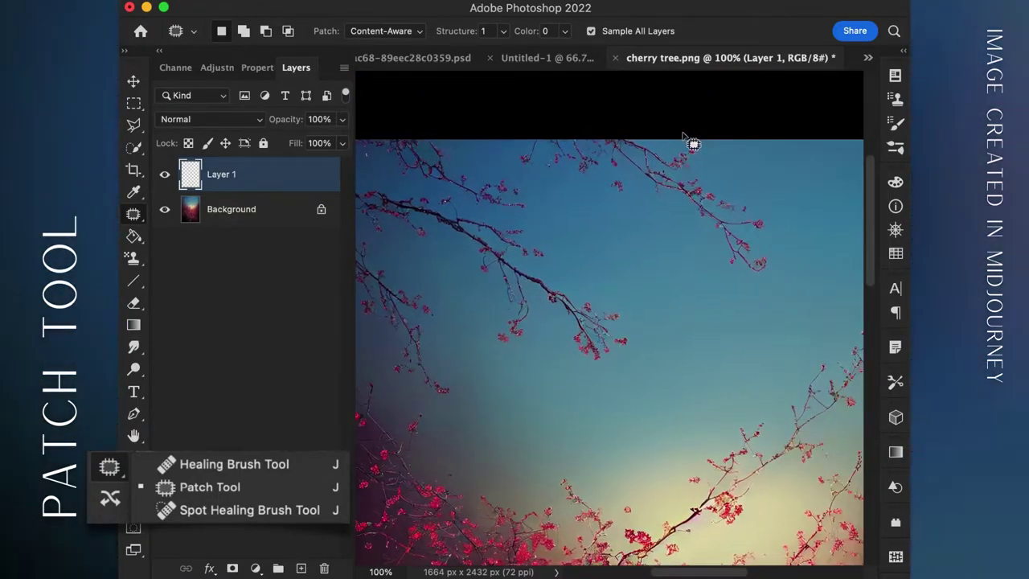
left_click_drag(698, 140, 756, 192)
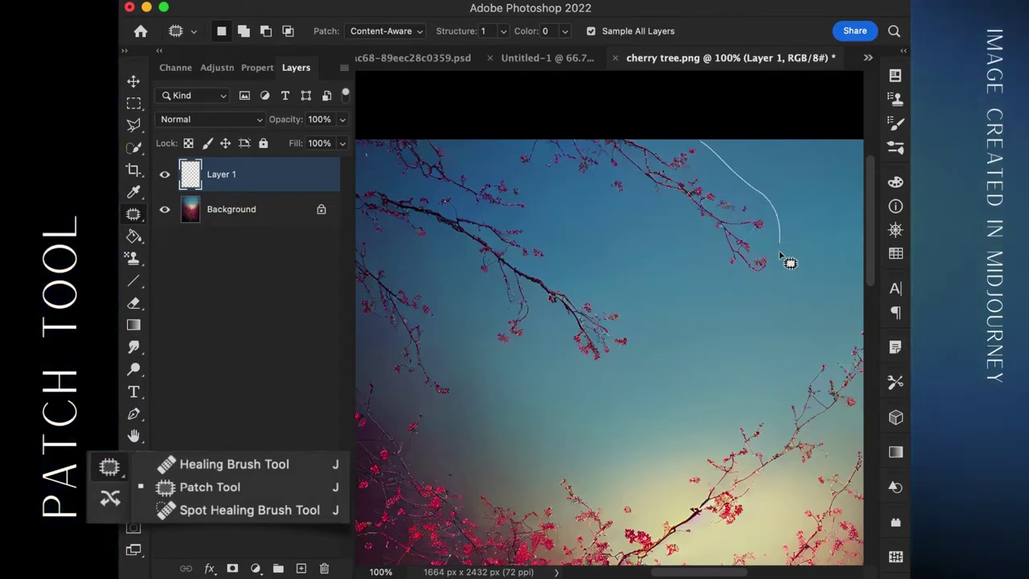
left_click_drag(729, 278, 584, 194)
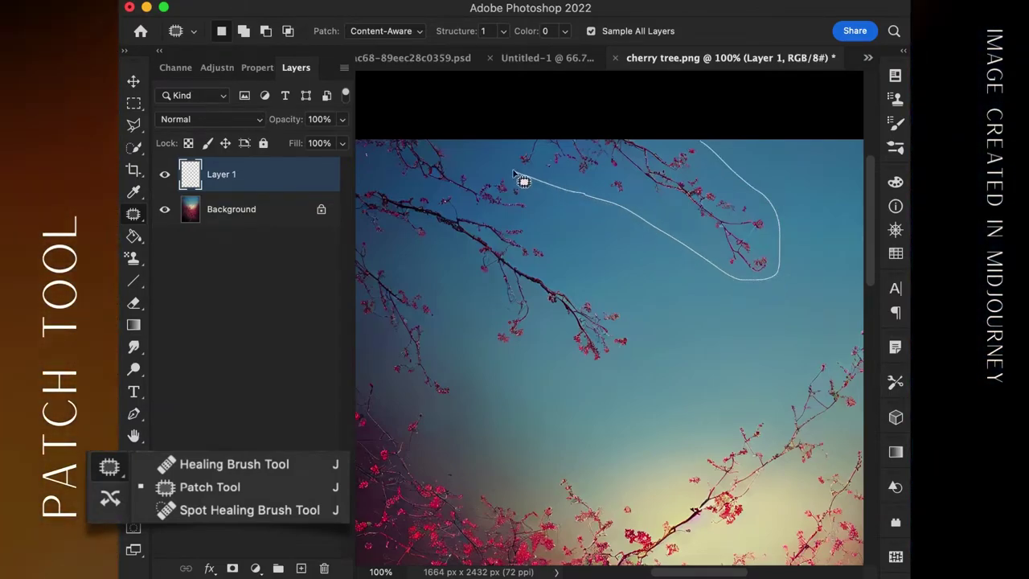
mouse_move(517, 175)
left_mouse_down()
mouse_move(506, 143)
mouse_move(532, 141)
left_mouse_up()
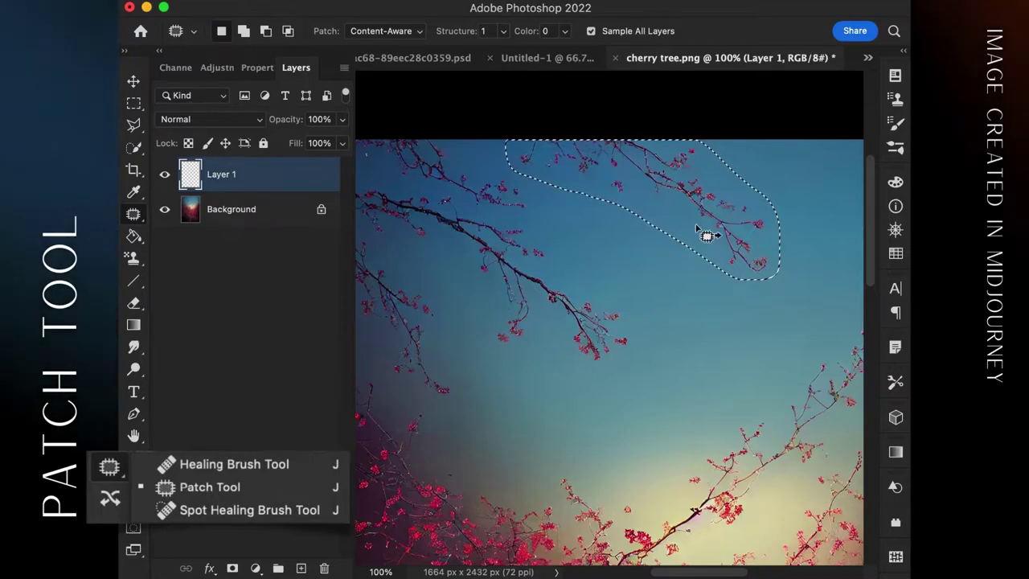
scroll(708, 233, "right", 5)
left_click_drag(567, 213, 660, 197)
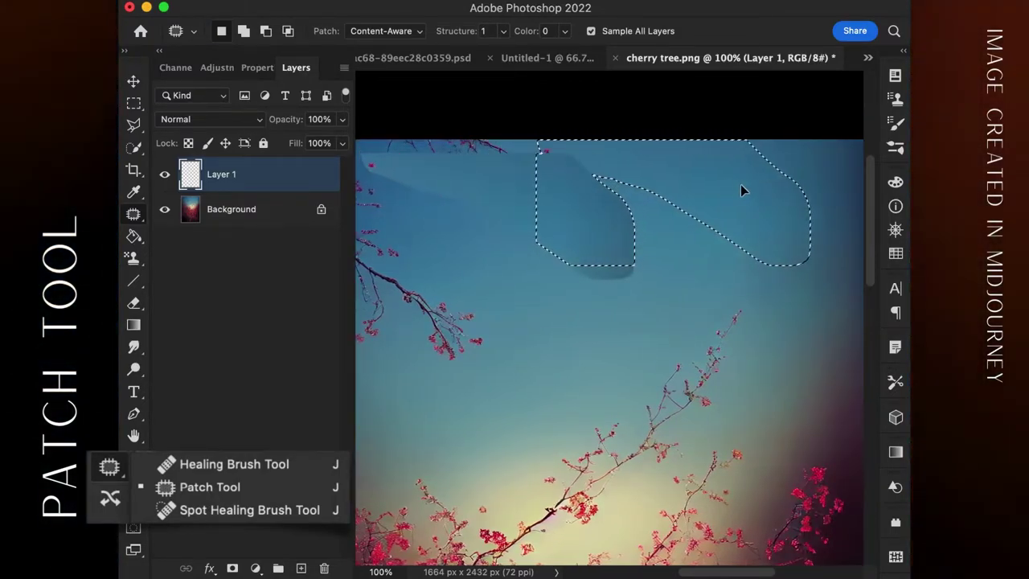
left_click_drag(773, 199, 781, 202)
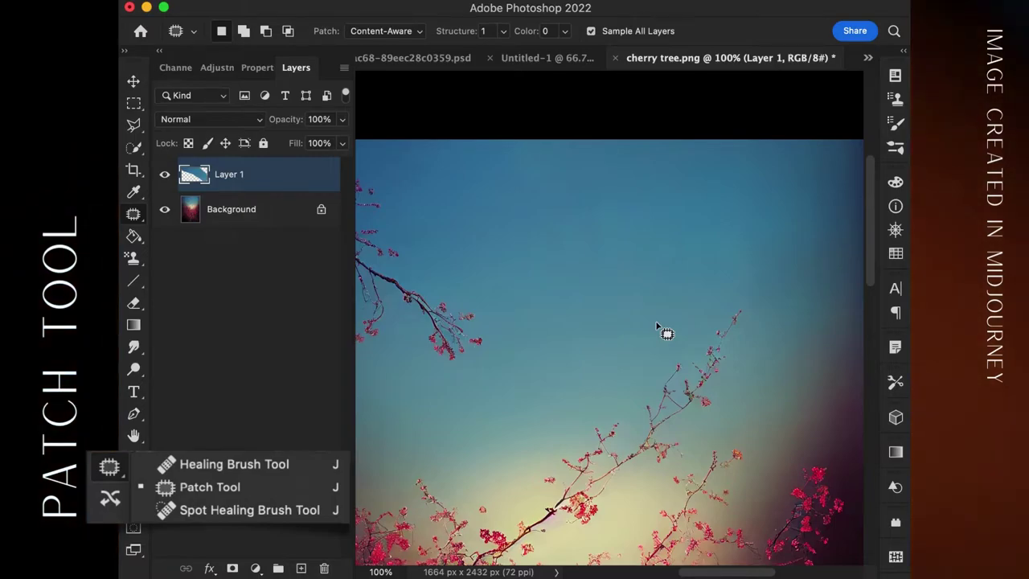
Step: Outline the small branch at the cherry tree image's upper-left edge, patch it with clean sky to its right, and deselect
scroll(657, 330, "left", 3)
scroll(664, 334, "left", 2)
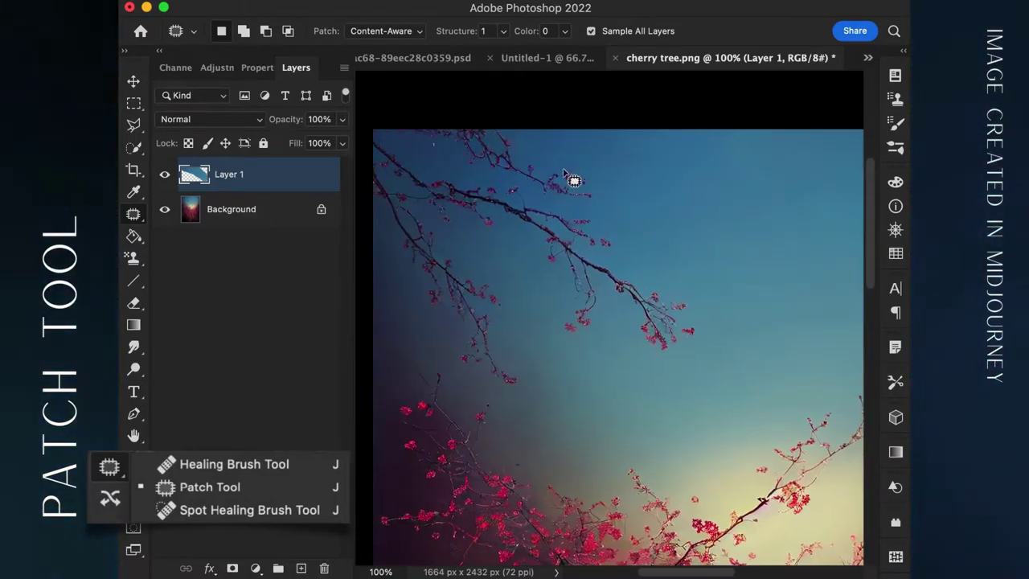
left_click_drag(521, 129, 607, 181)
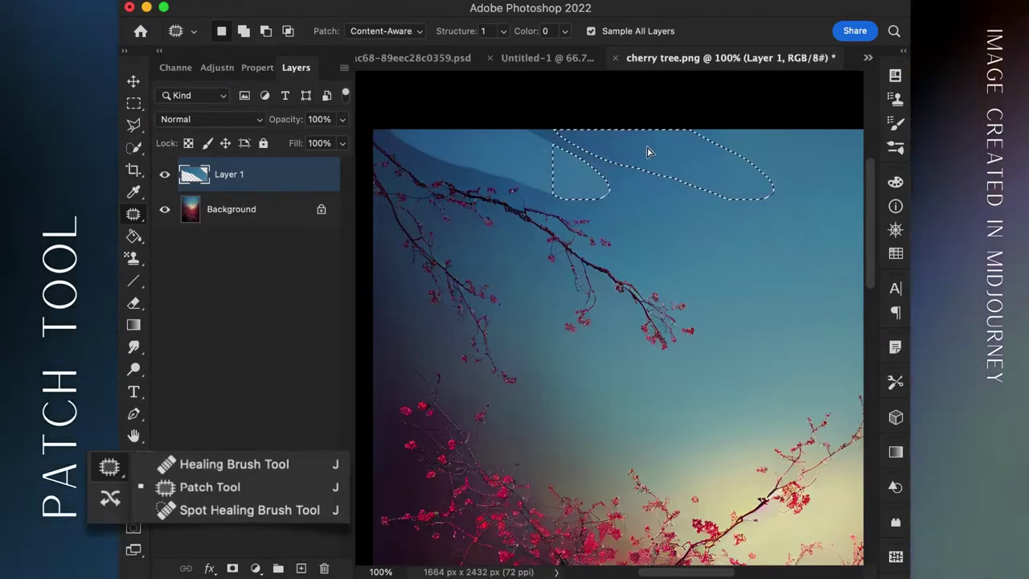
left_click_drag(582, 152, 505, 152)
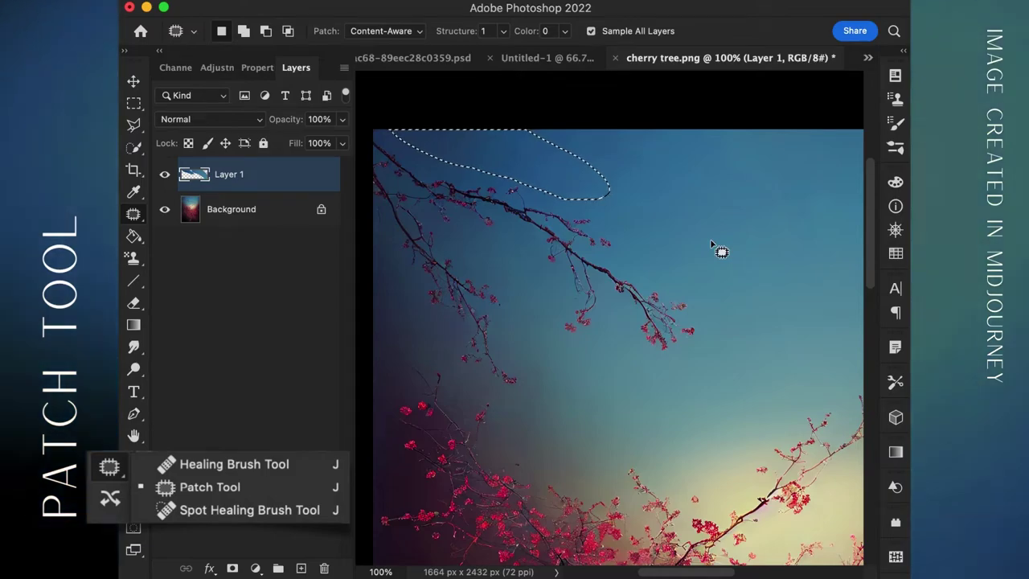
key("super+d")
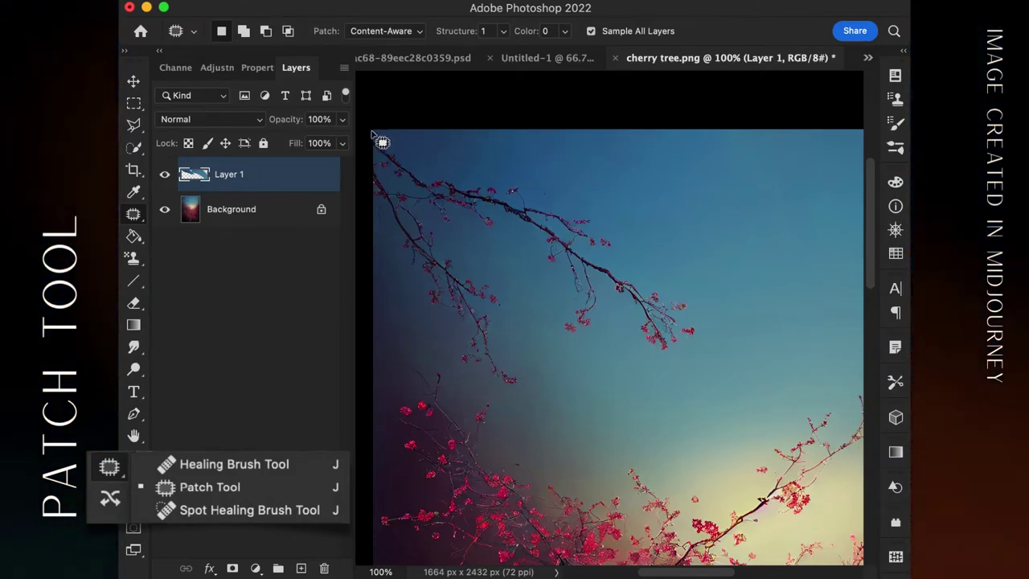
Step: Try to patch both large upper-left branches using the area below and to the right, with Structure 1 and Color 0
mouse_move(688, 286)
left_mouse_down()
mouse_move(657, 355)
mouse_move(594, 345)
mouse_move(515, 389)
mouse_move(458, 361)
mouse_move(431, 300)
left_mouse_up()
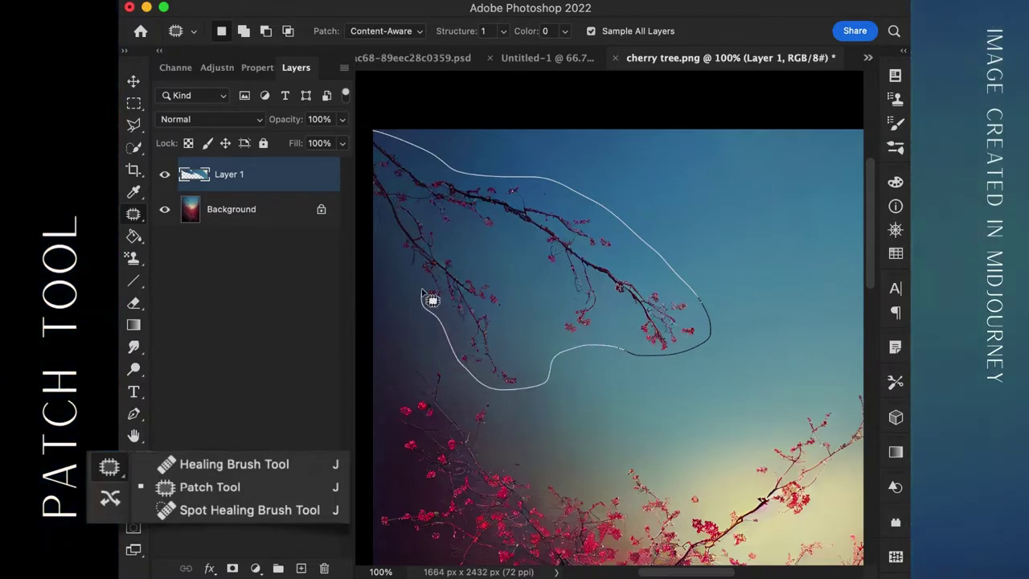
mouse_move(517, 280)
left_mouse_down()
mouse_move(644, 375)
mouse_move(688, 453)
mouse_move(707, 518)
left_mouse_up()
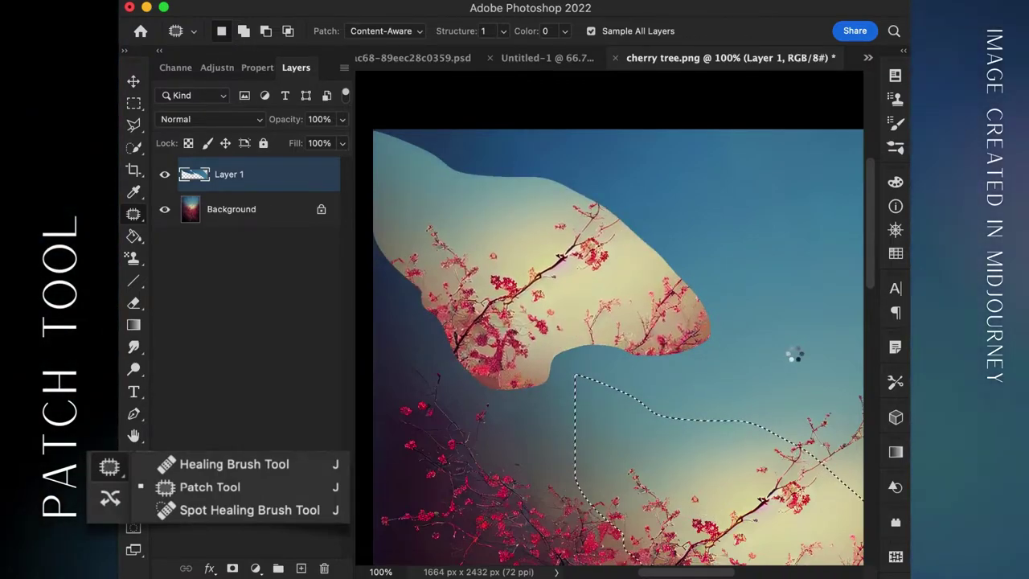
key("super+d")
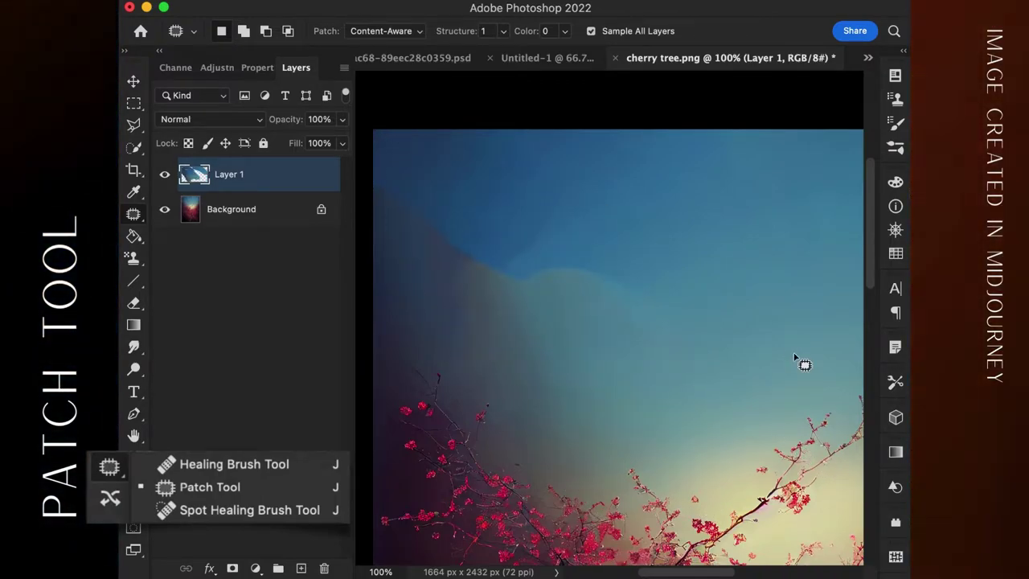
key("super+z")
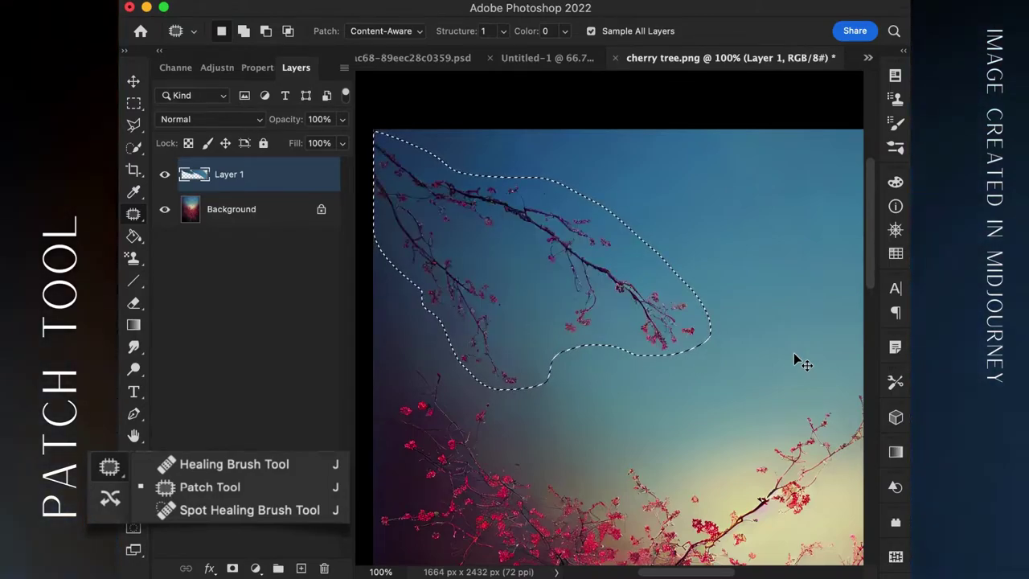
key("super+d")
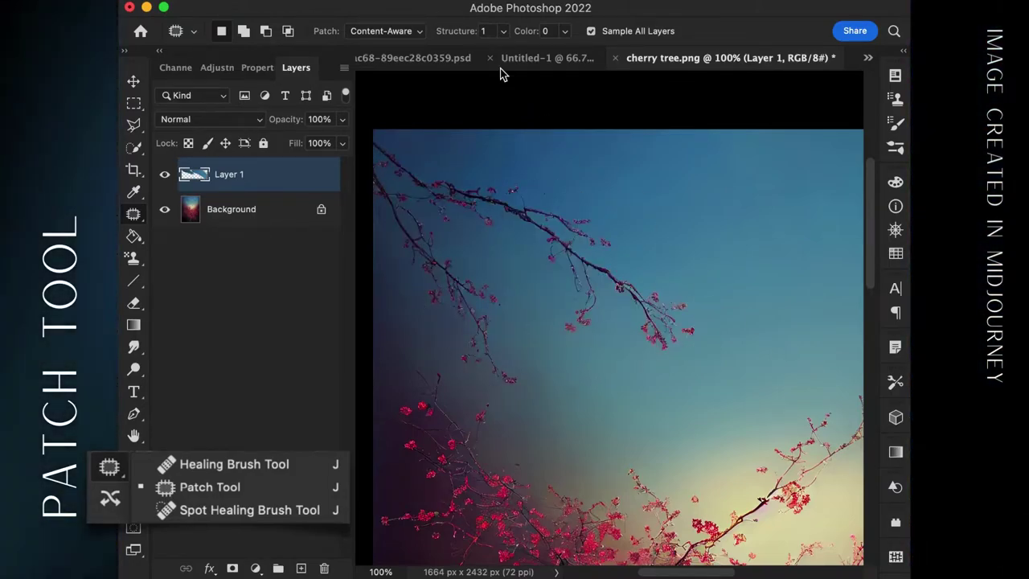
Step: Outline both large upper-left branches again with the Patch tool, trying Structure 7 before setting it back to 1
left_click_drag(505, 36, 581, 52)
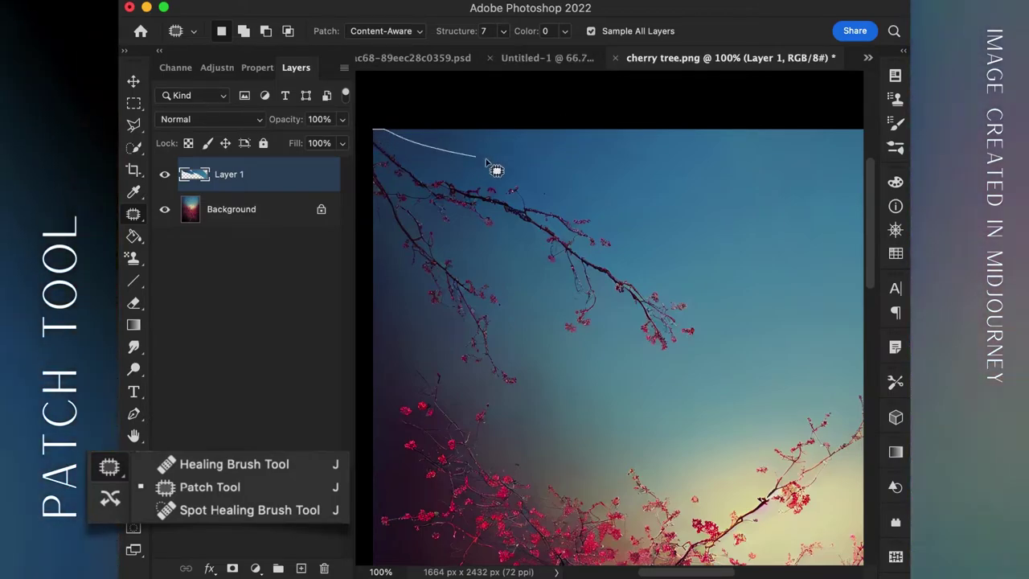
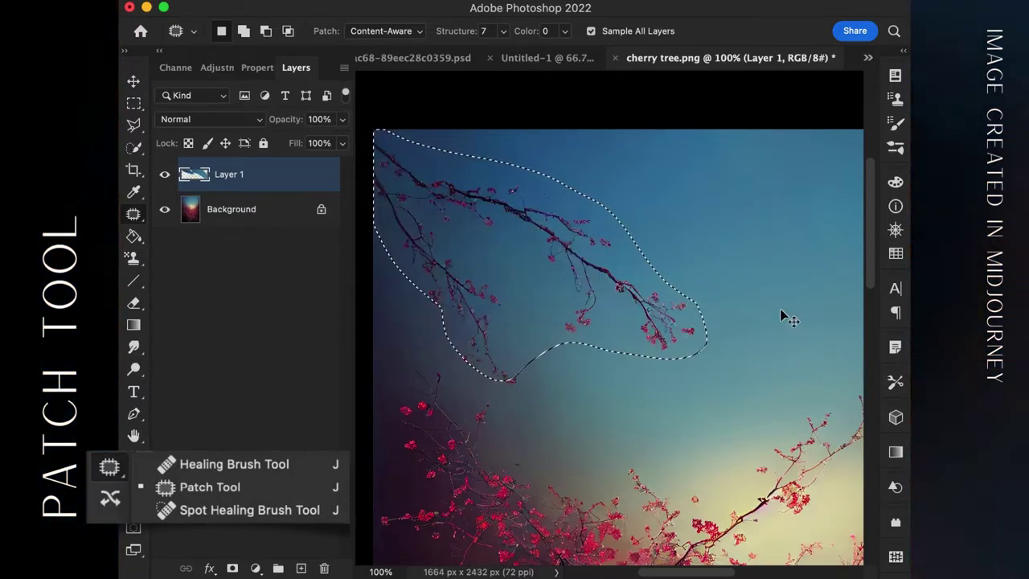
left_click(503, 32)
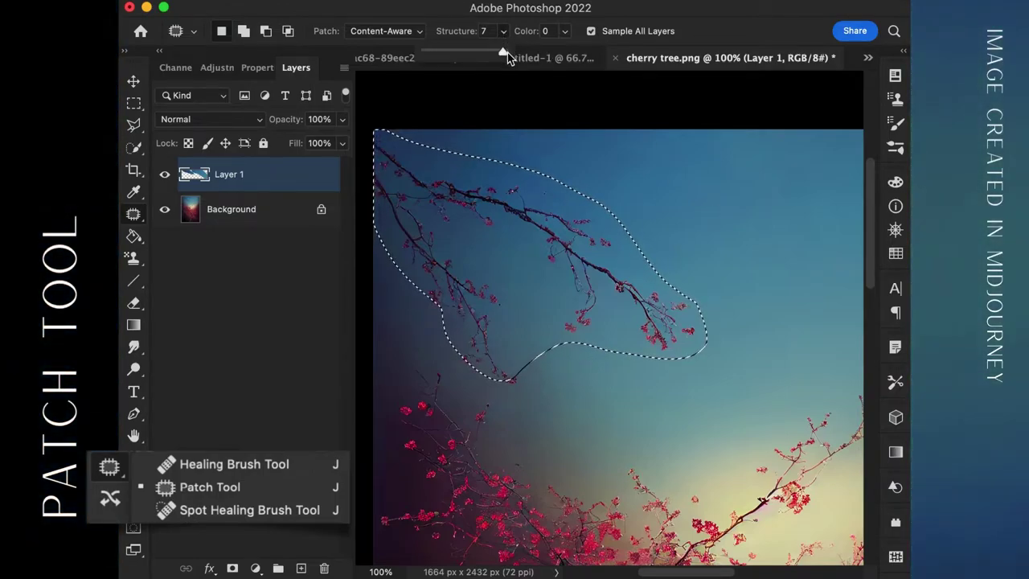
Step: Set the patch Color to 10 and try replacing the outlined branches with the area below and to the right
left_click(566, 31)
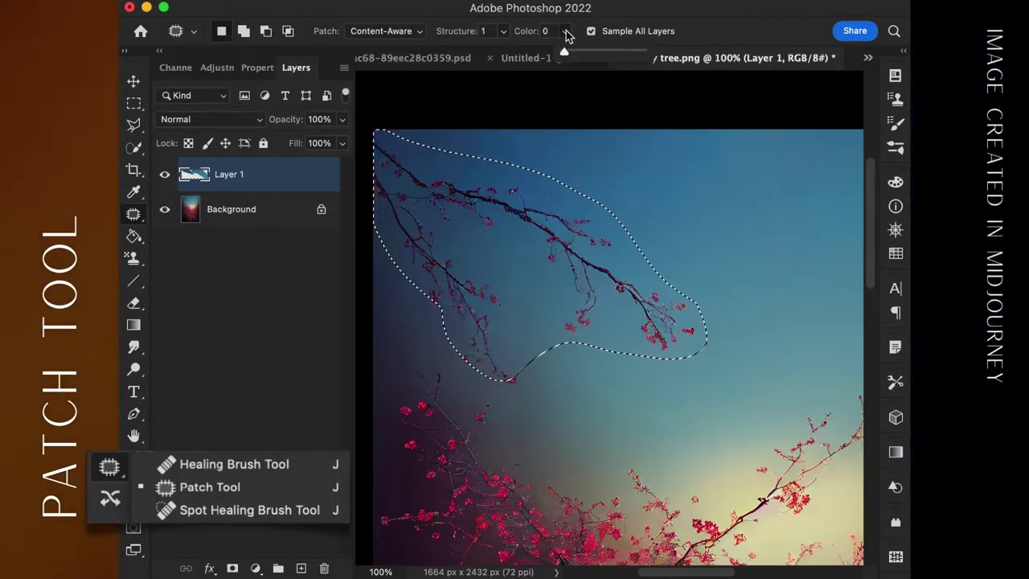
left_click_drag(566, 56, 659, 56)
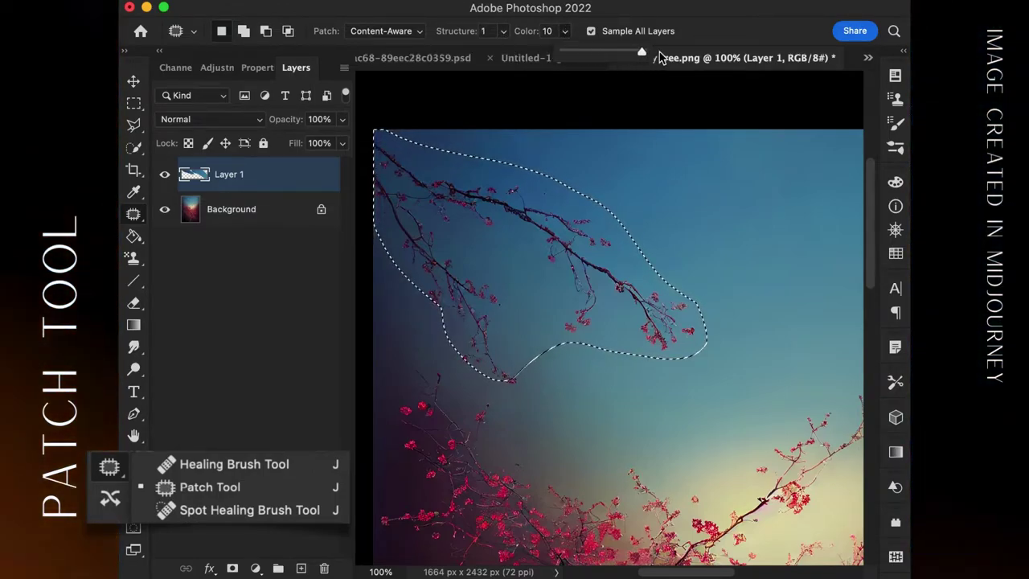
left_click(496, 182)
left_click_drag(481, 208, 629, 364)
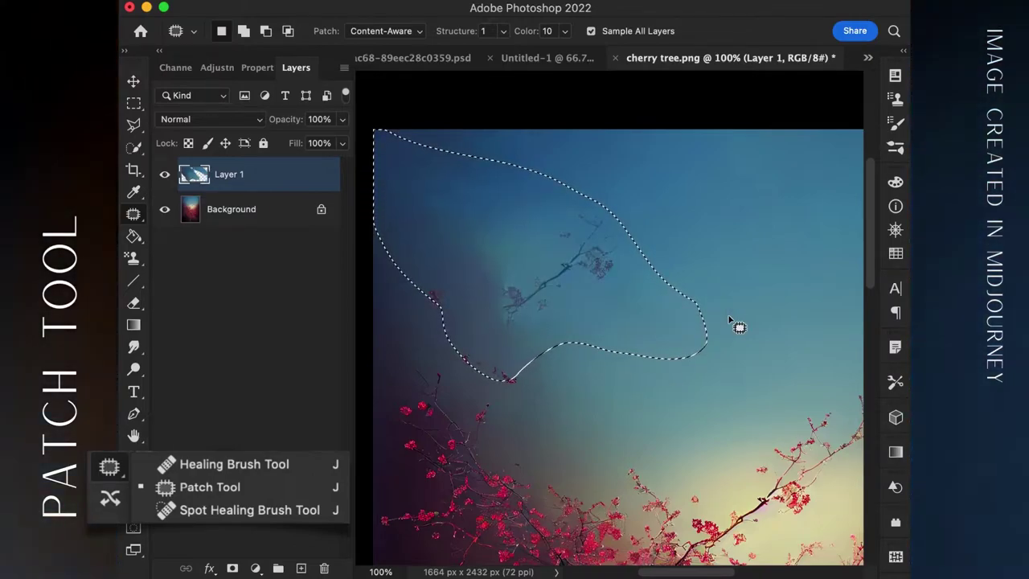
key("super+z")
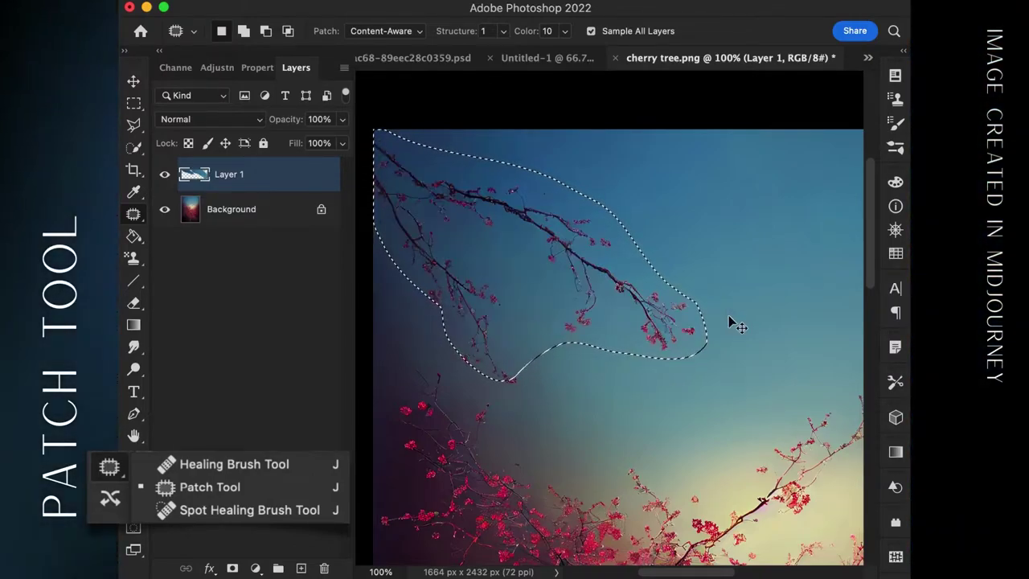
Step: Set the patch Color to 0 with Structure 1 and replace the outlined branches with clean sky to their right
left_click(565, 31)
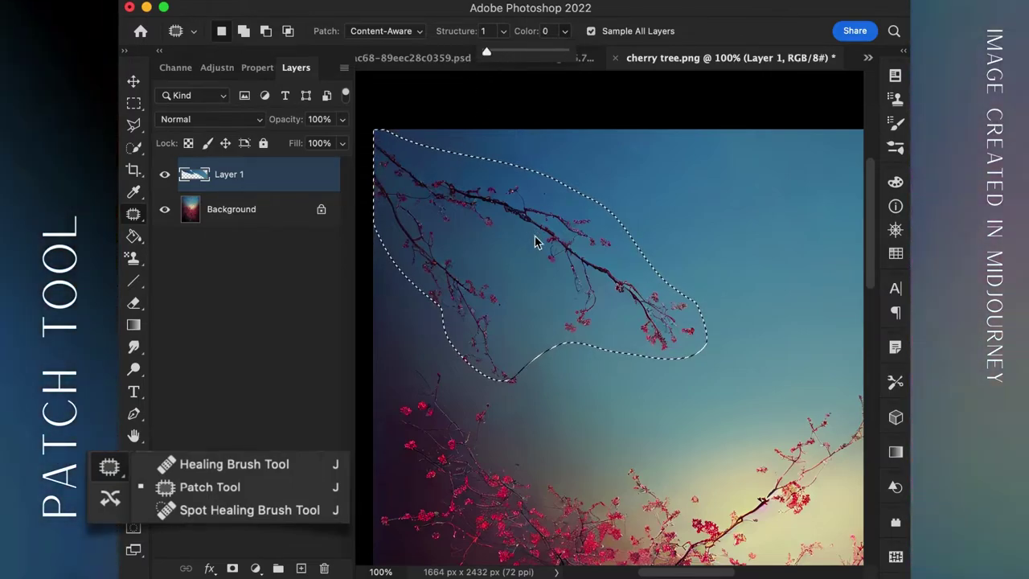
left_click(498, 232)
left_click_drag(501, 233, 767, 209)
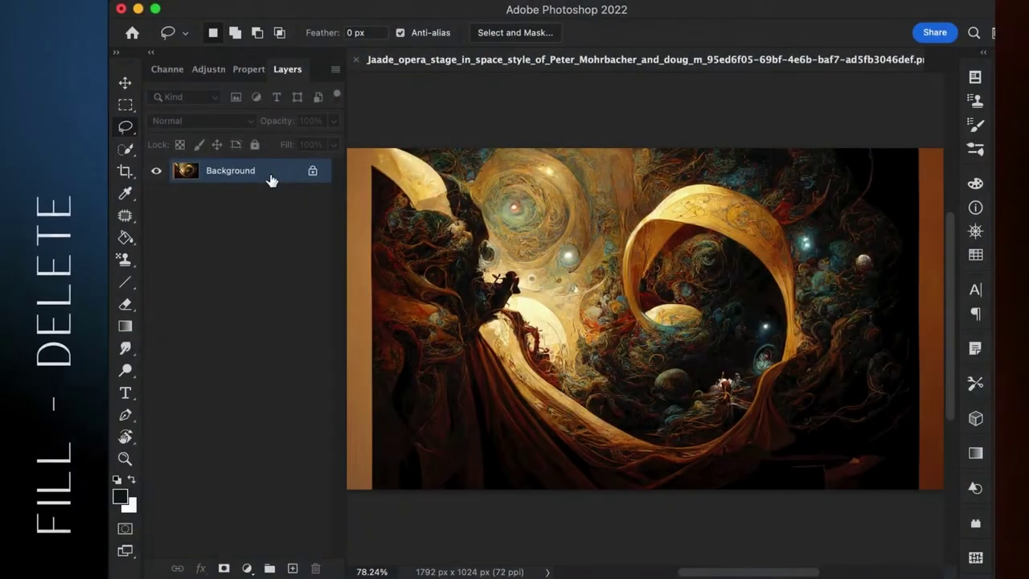
Step: Duplicate the opera stage image's Background layer as "Background copy"
right_click(273, 180)
left_click(315, 210)
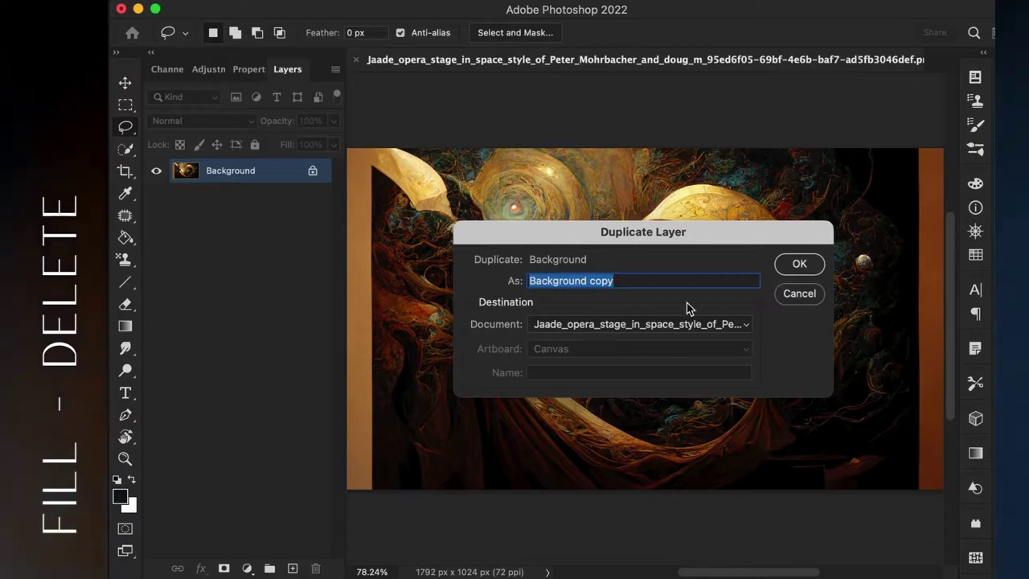
left_click(796, 265)
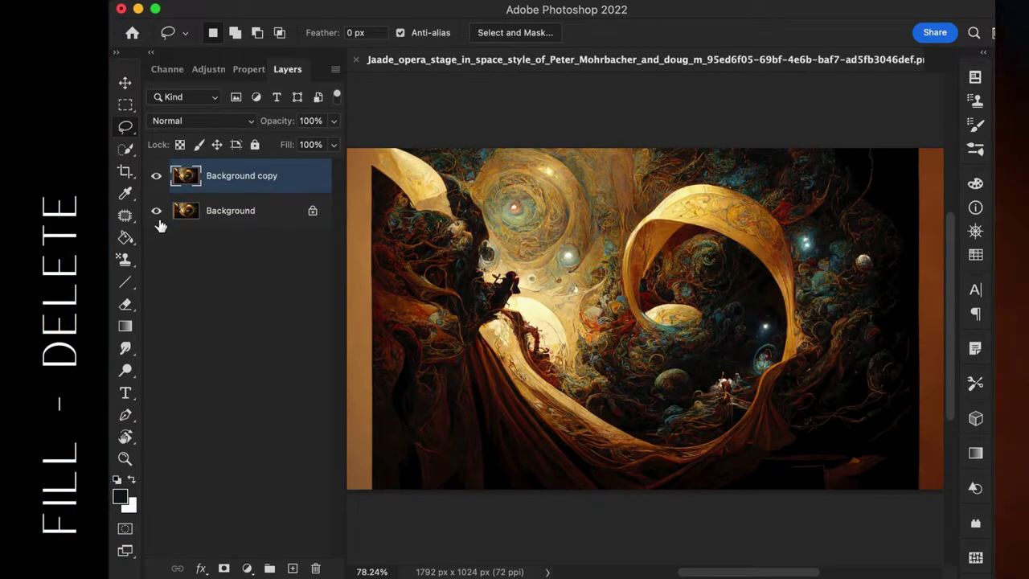
Step: Outline the full-height orange strip along the opera stage image's right edge with the Lasso tool
scroll(471, 239, "right", 5)
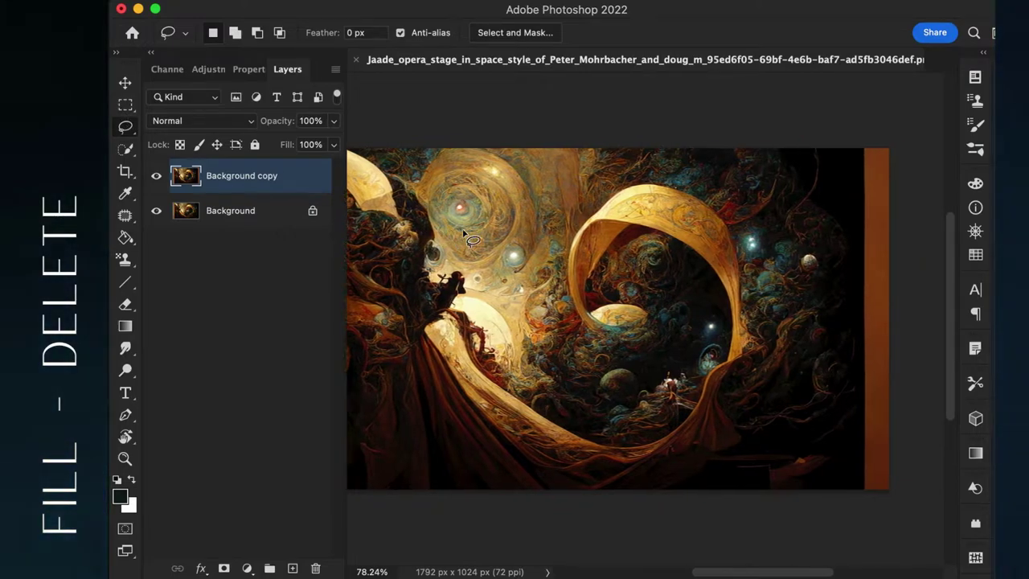
scroll(472, 240, "right", 5)
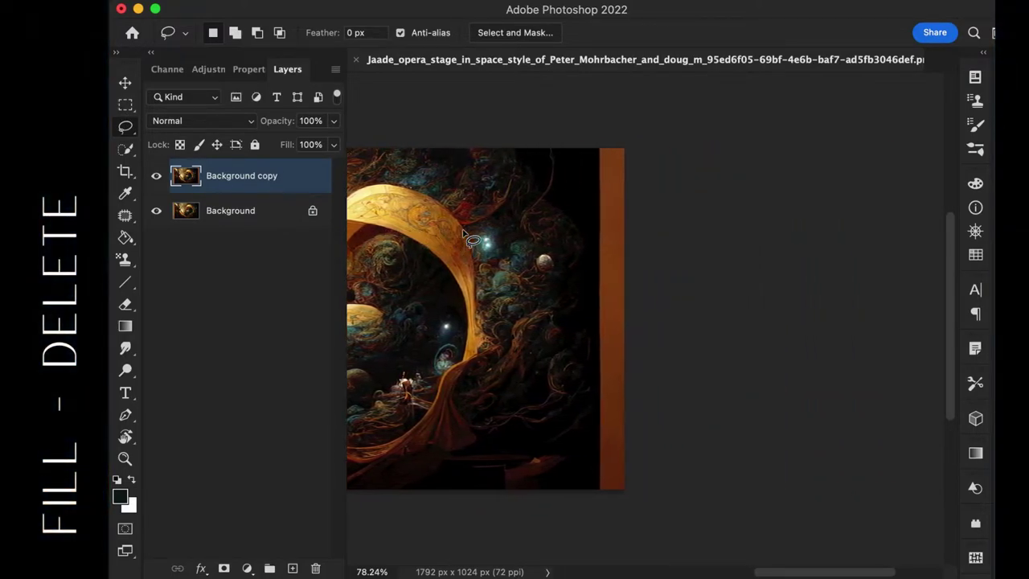
key("super+plus")
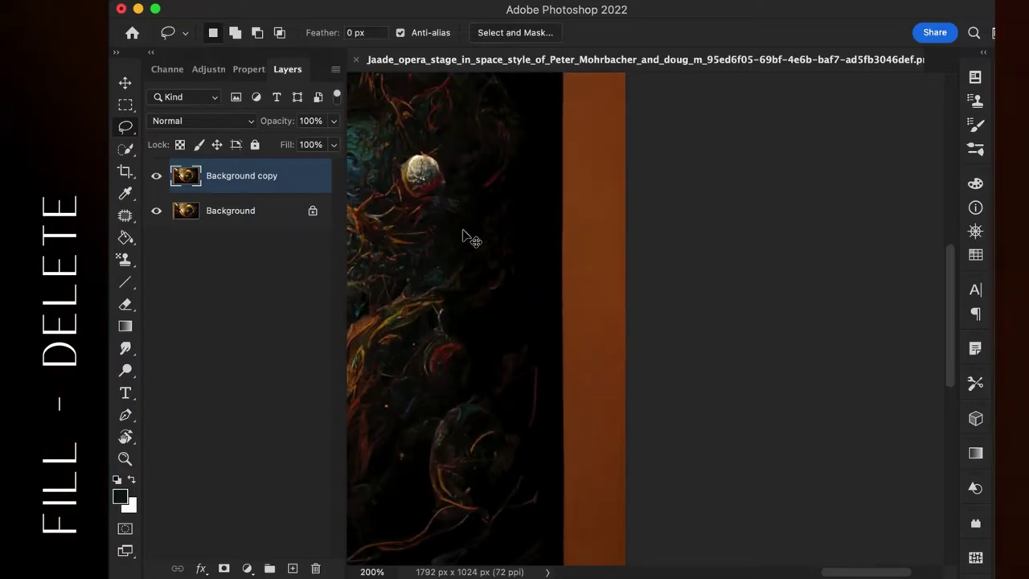
mouse_move(591, 117)
left_mouse_down()
mouse_move(671, 109)
mouse_move(659, 519)
mouse_move(652, 555)
mouse_move(593, 551)
left_mouse_up()
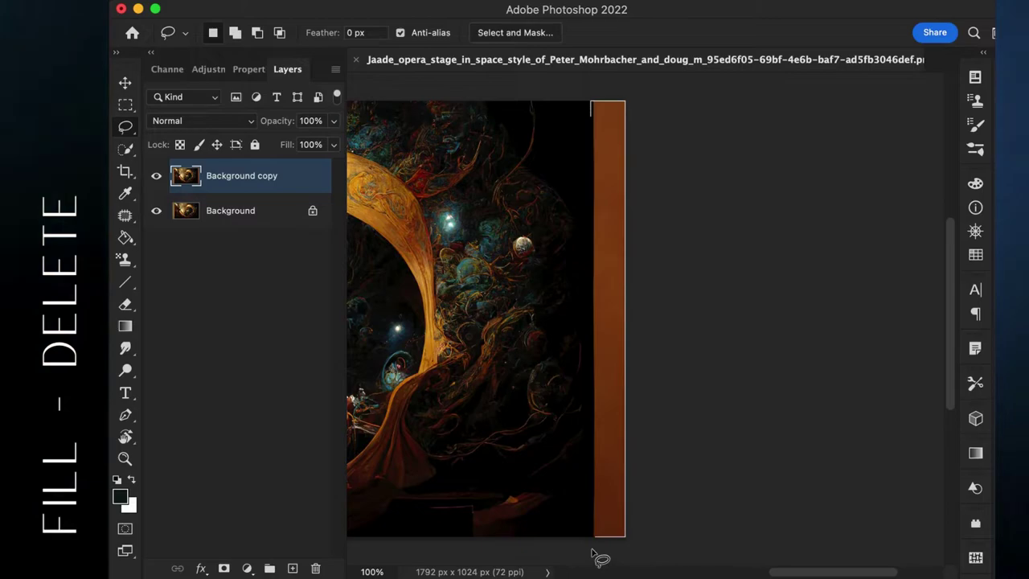
Step: Fill the selected orange strip with Content-Aware contents and Color Adaptation enabled, and clear the selection
right_click(611, 425)
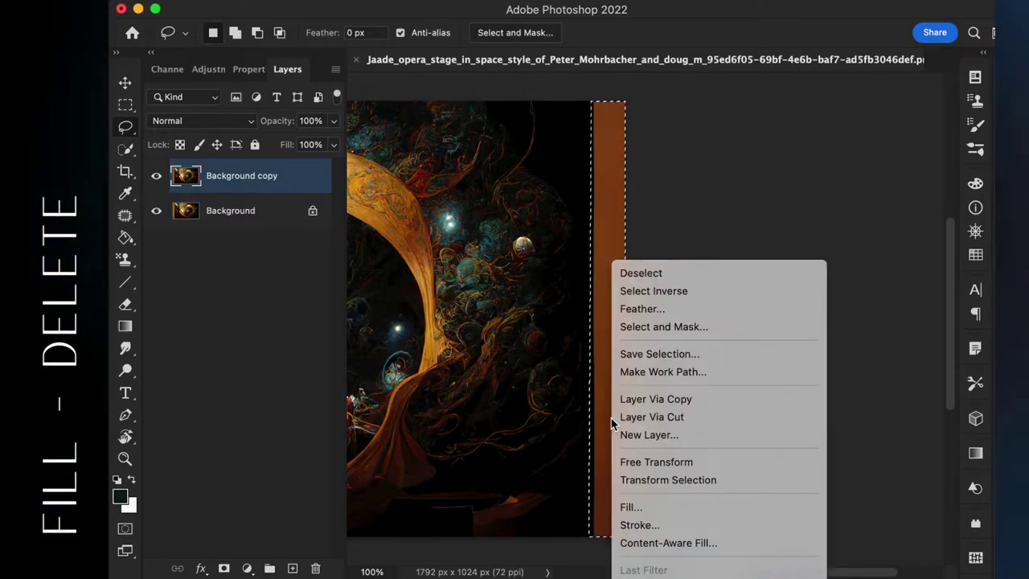
left_click(656, 507)
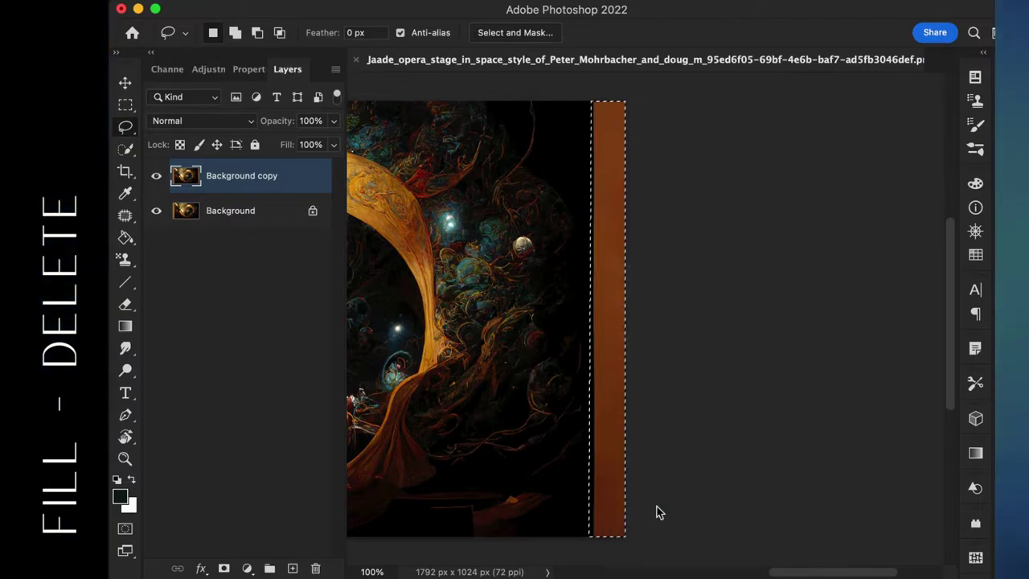
left_click(541, 131)
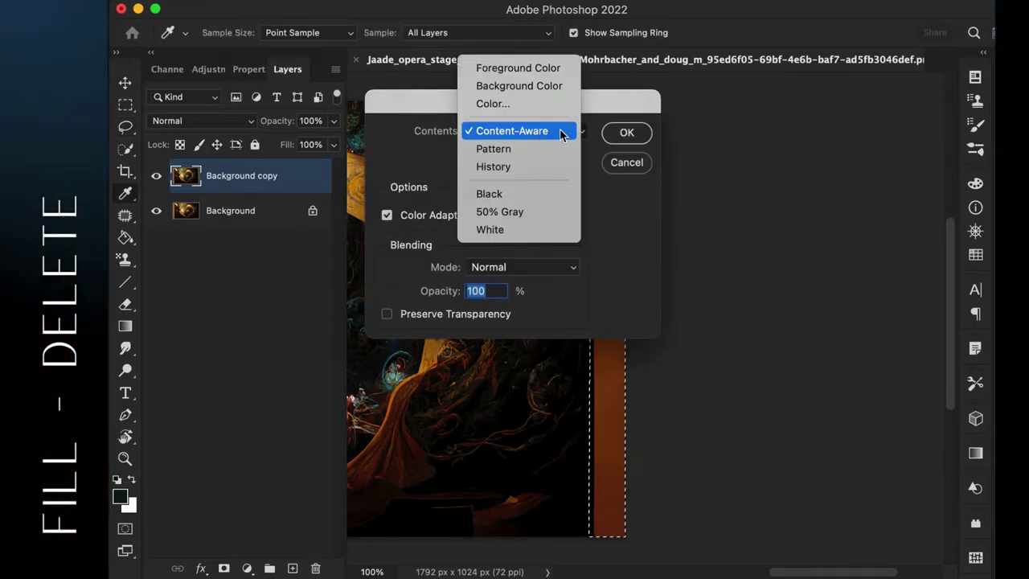
left_click(561, 131)
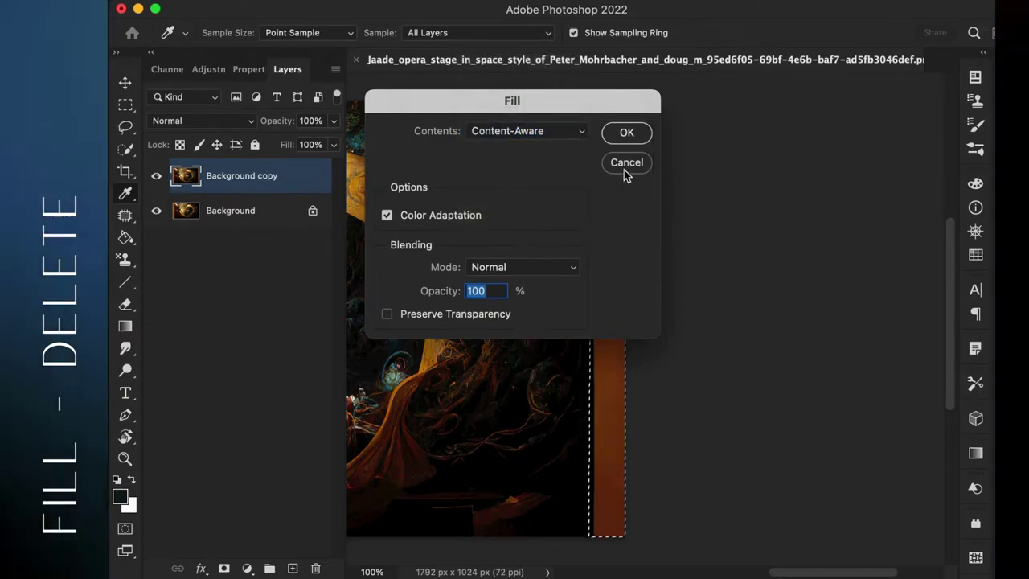
left_click(628, 135)
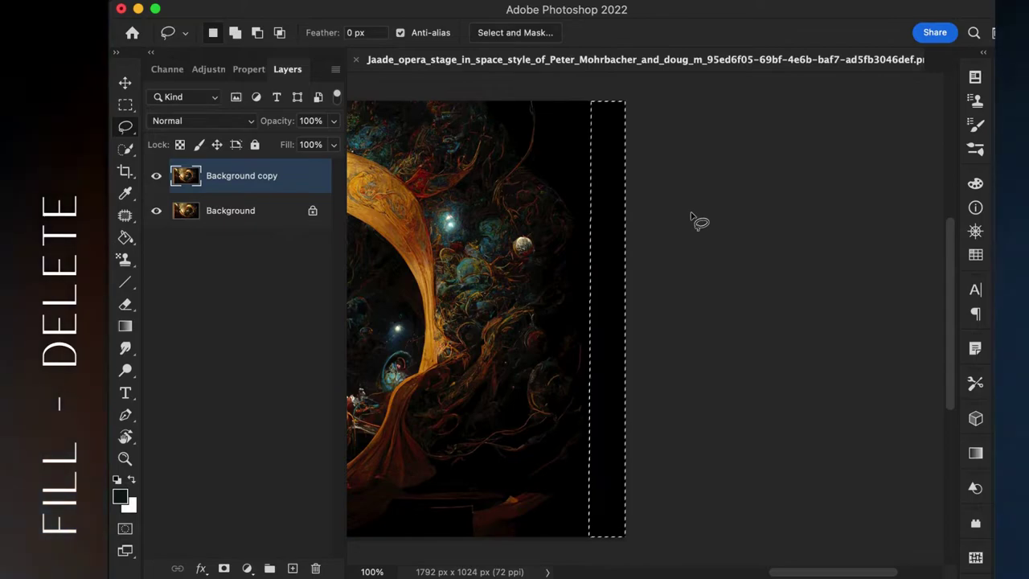
left_click(555, 263)
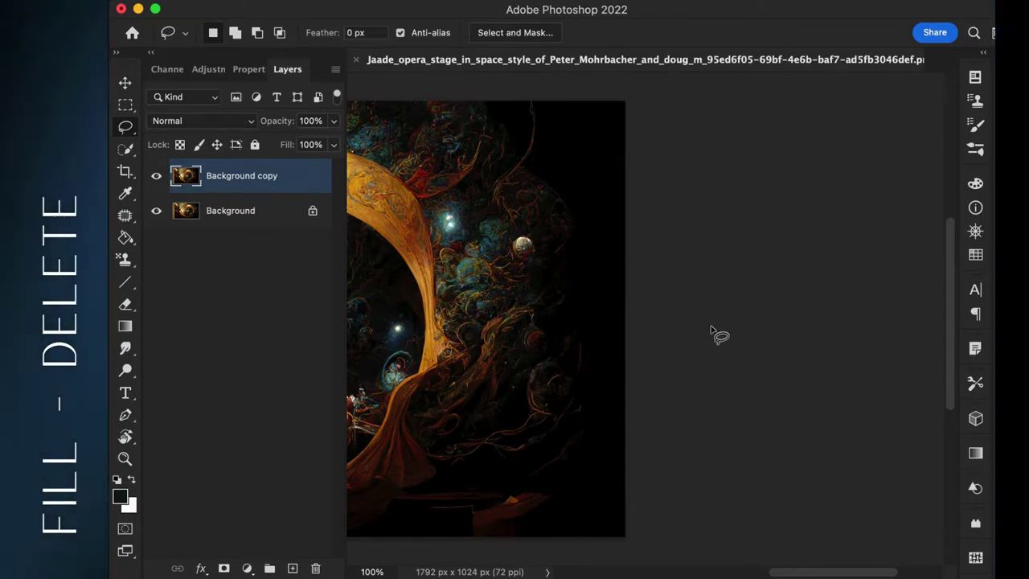
Step: Lasso the light brown strip along the image's left edge, fill it with Content-Aware contents, and deselect
scroll(712, 336, "left", 15)
scroll(712, 336, "right", 10)
scroll(712, 336, "down", 3)
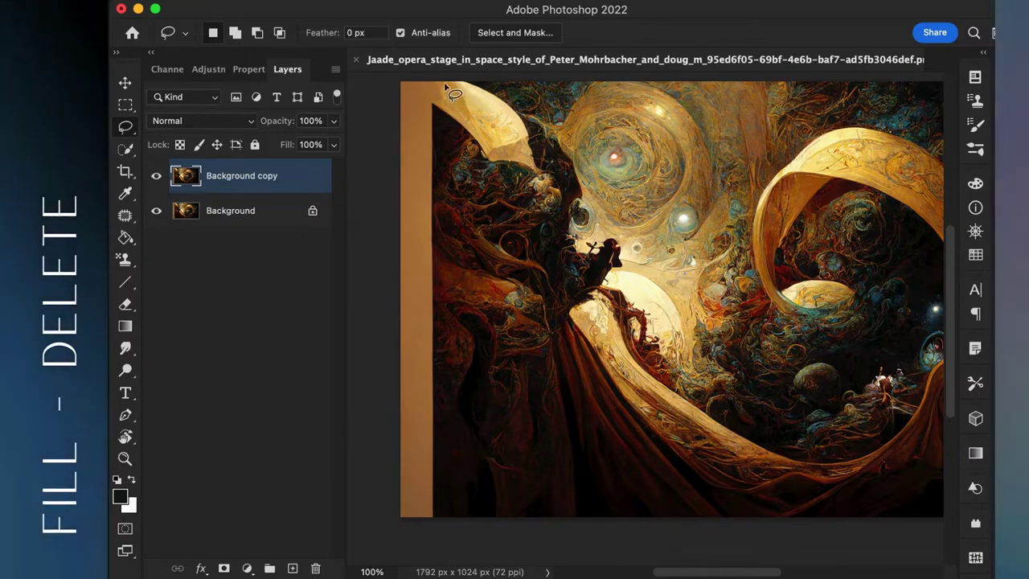
mouse_move(438, 82)
left_mouse_down()
mouse_move(397, 79)
mouse_move(393, 102)
mouse_move(392, 435)
left_mouse_up()
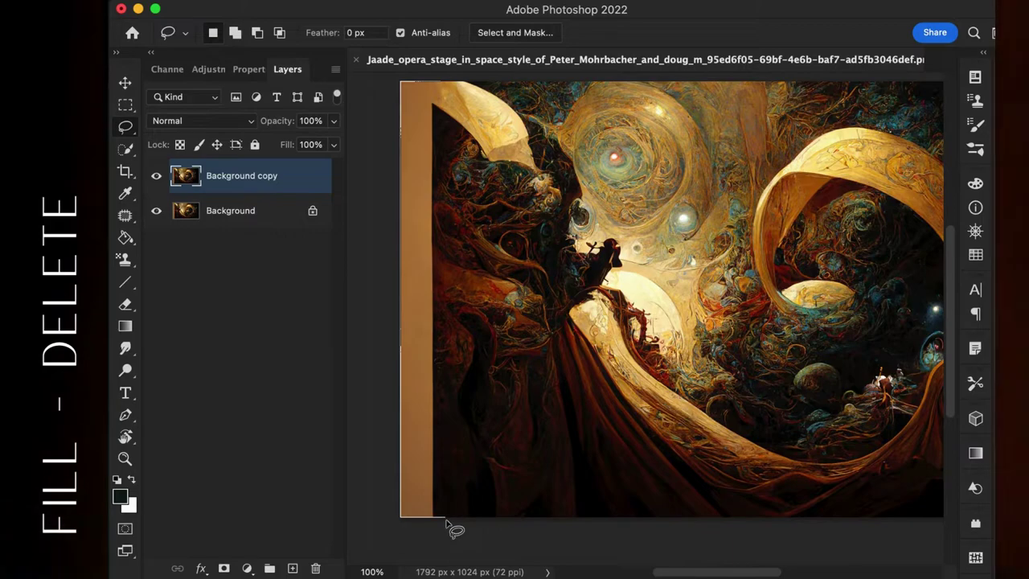
right_click(410, 394)
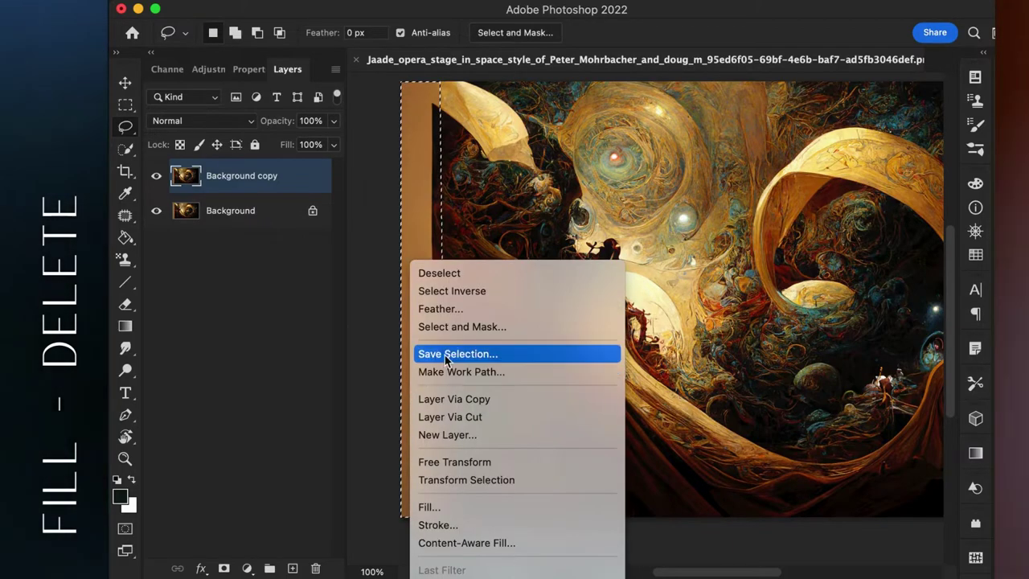
left_click(482, 509)
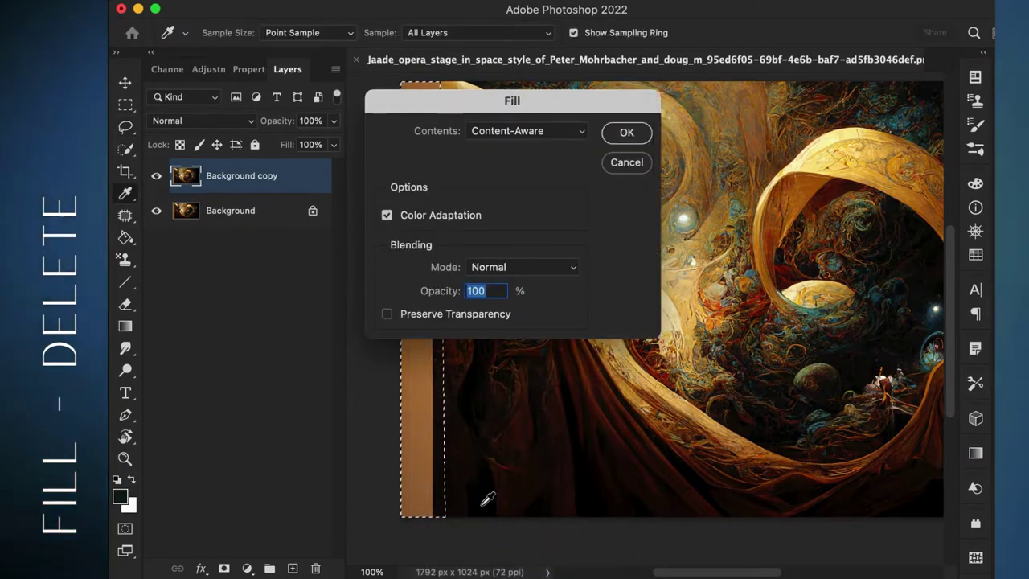
left_click(634, 133)
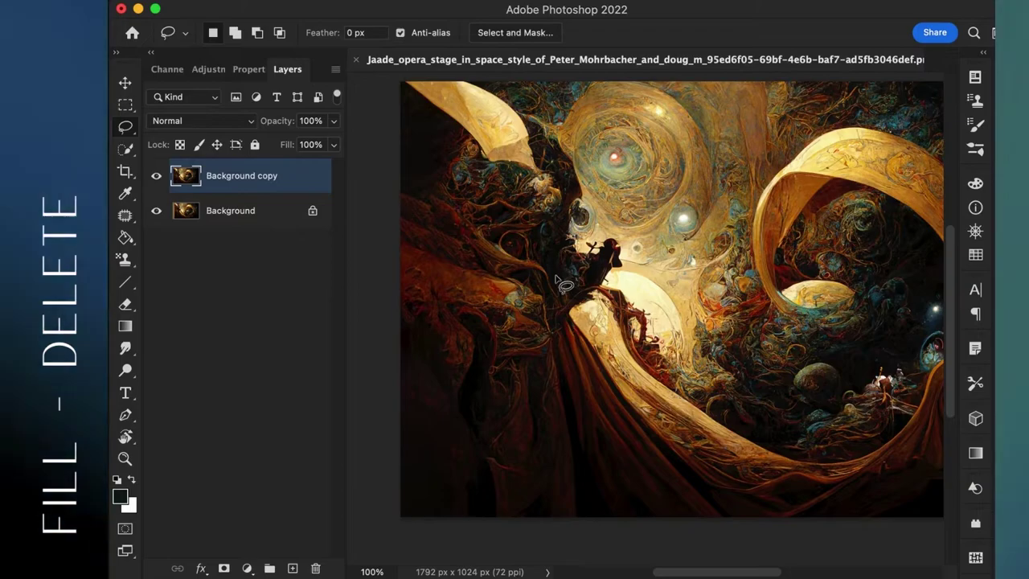
key("super+0")
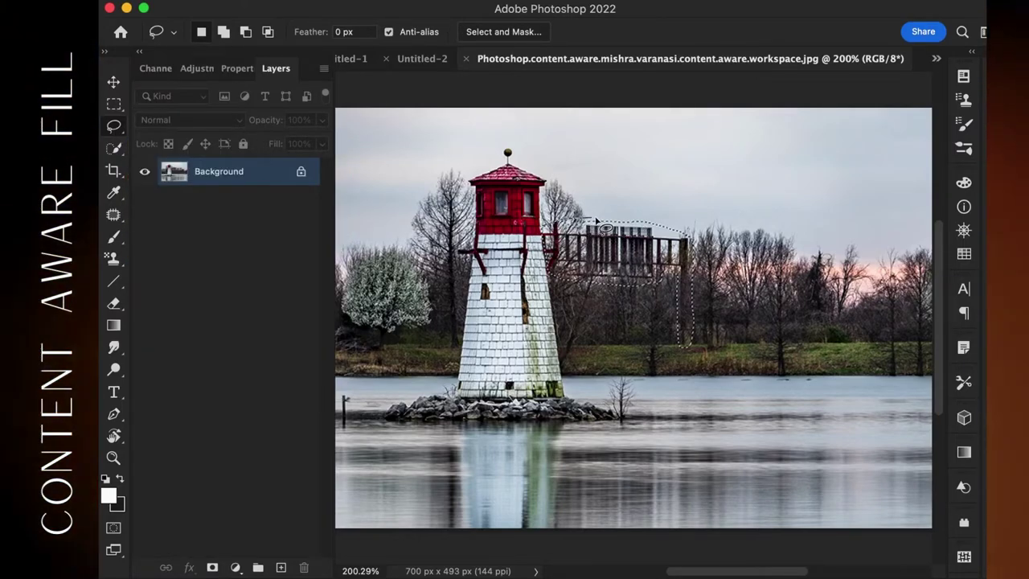
Step: Outline the wooden walkway and its support post beside the lighthouse with the Lasso tool, and open Content-Aware Fill for the selection
mouse_move(702, 348)
left_mouse_down()
mouse_move(675, 335)
mouse_move(683, 288)
left_mouse_up()
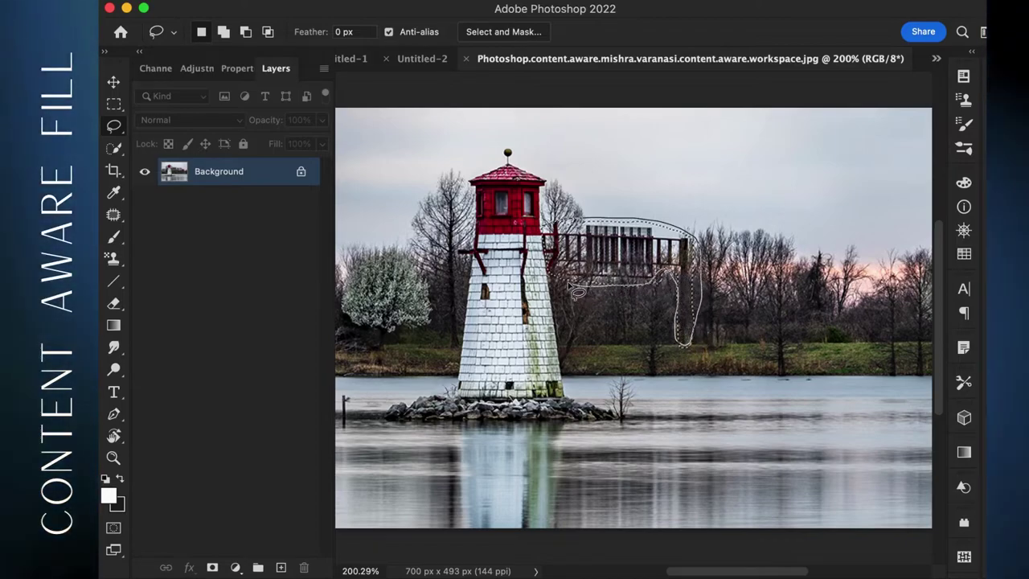
left_click_drag(573, 288, 547, 258)
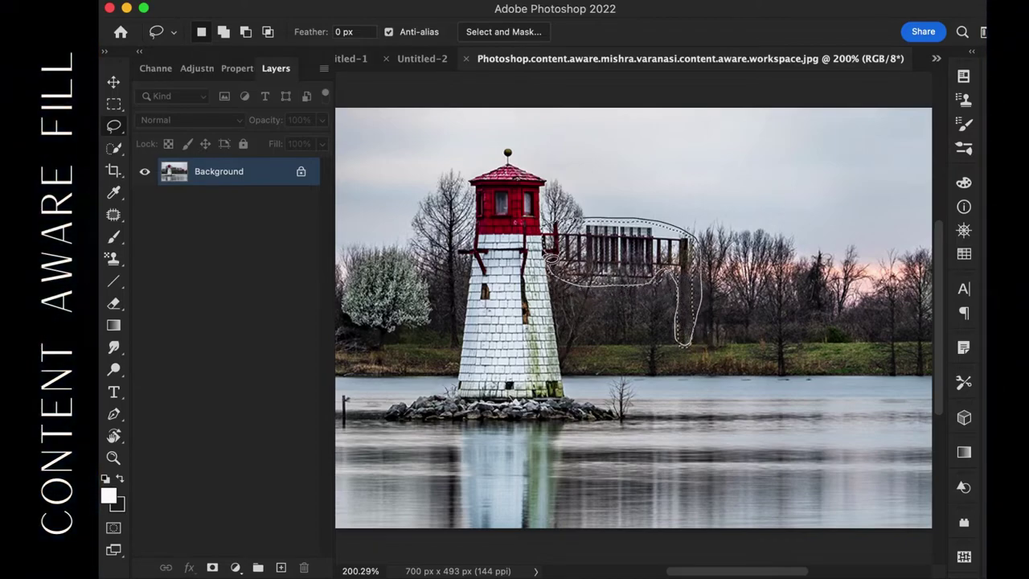
right_click(600, 250)
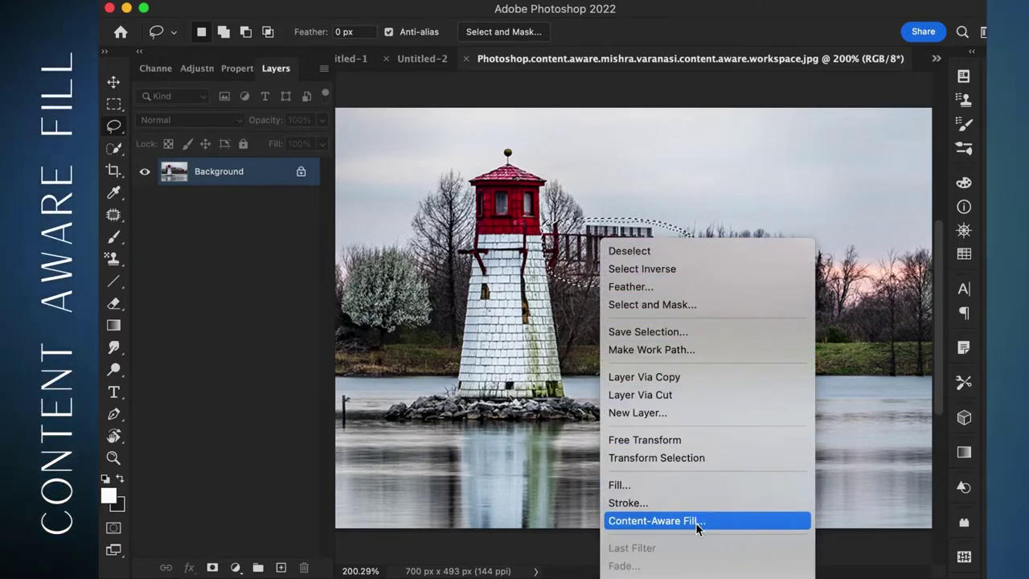
left_click(727, 524)
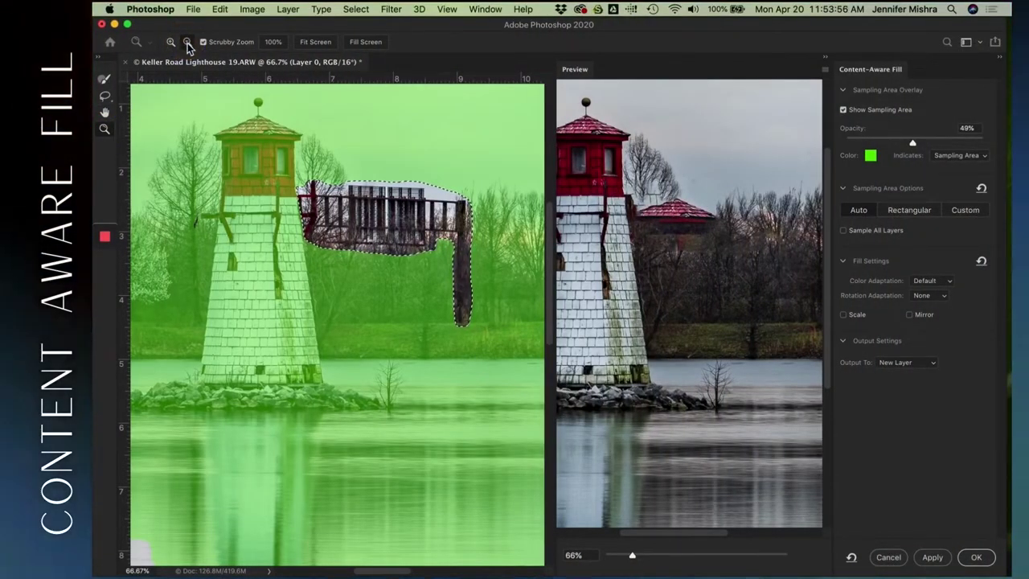
Step: Exclude the lighthouse and its reflection from the sampling area with the Sampling Brush in subtract mode
left_click(288, 203, "alt")
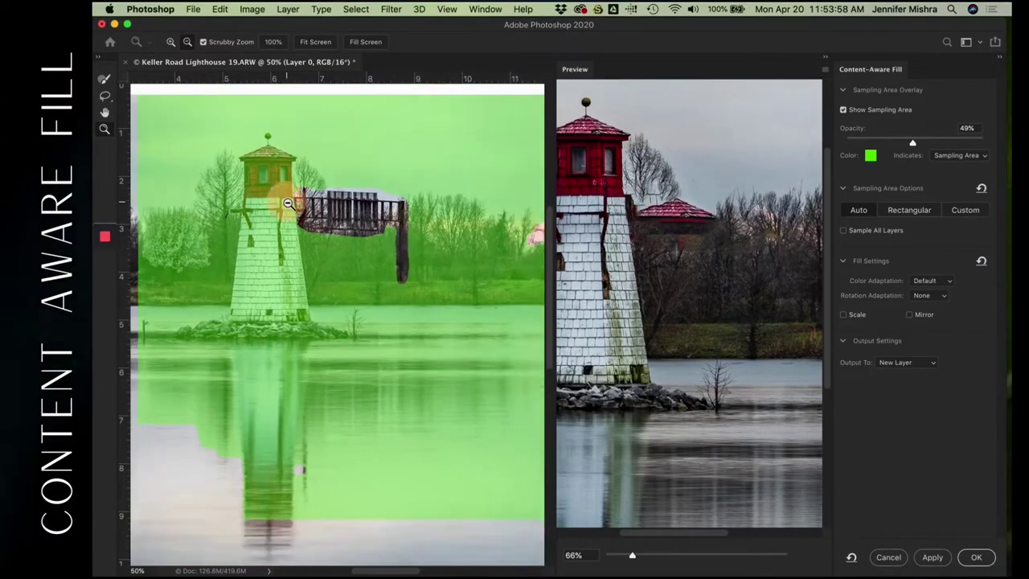
left_click(288, 204, "alt")
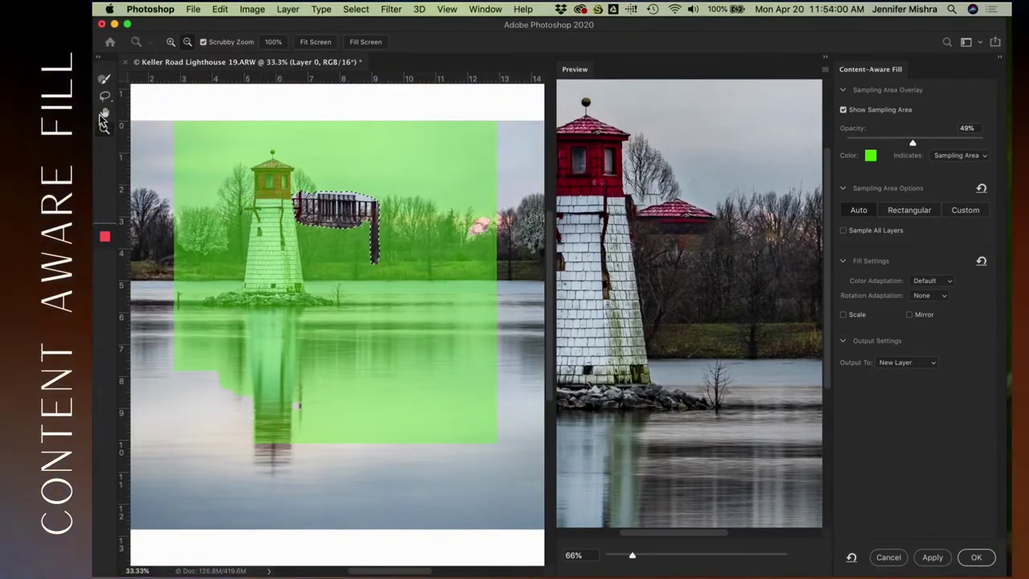
left_click(192, 42)
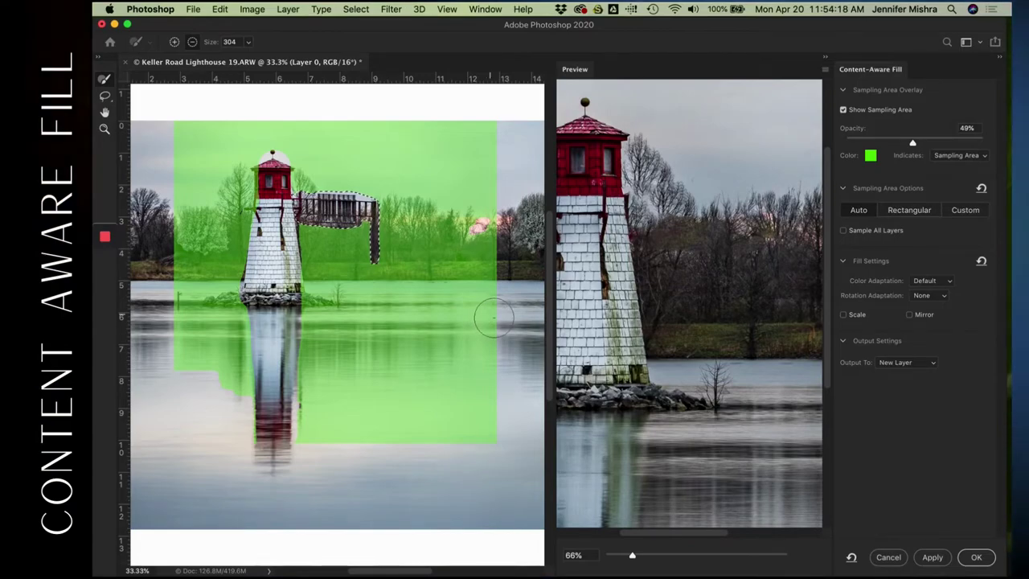
Step: Enlarge the Sampling Brush to 493 and remove the water on both sides of the lighthouse from the sampling area
left_click(248, 46)
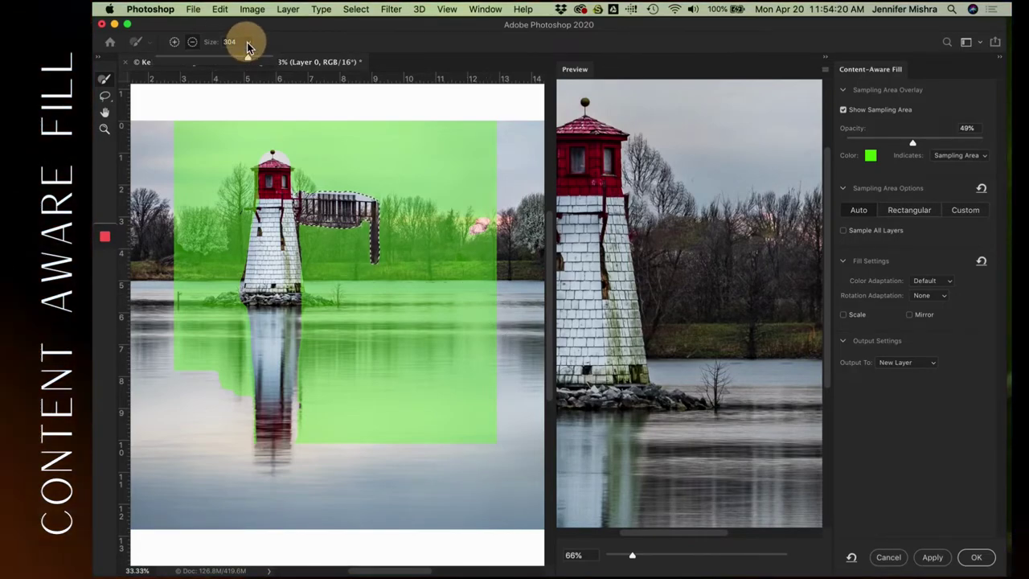
left_click_drag(260, 62, 260, 57)
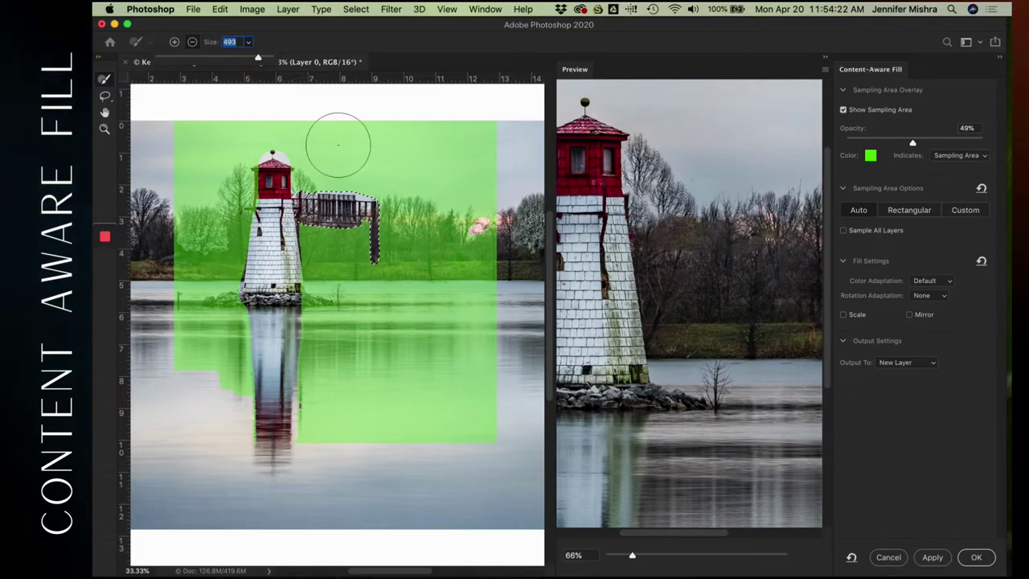
left_click(494, 318)
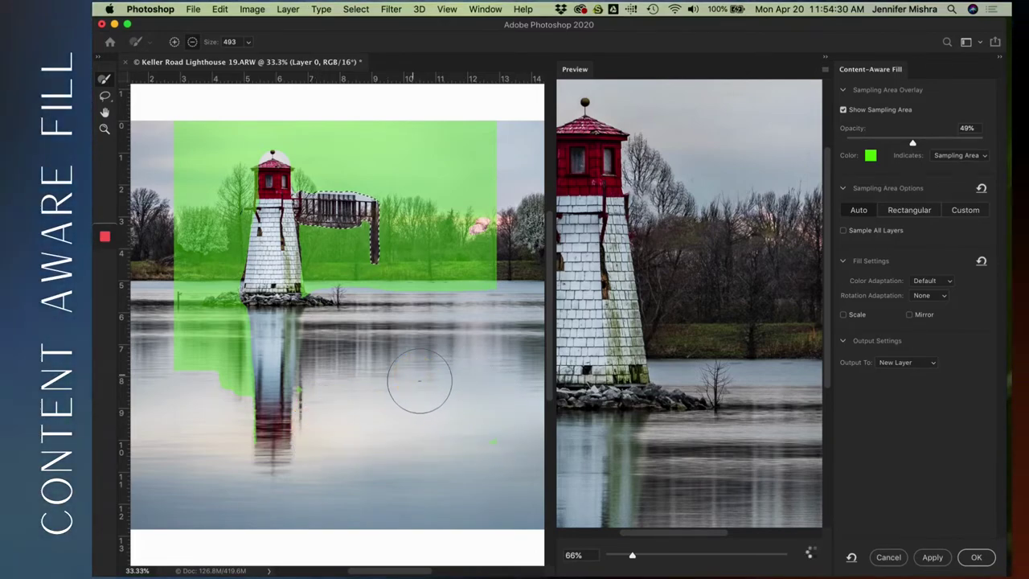
left_click(212, 322)
mouse_move(213, 322)
left_mouse_down()
mouse_move(184, 322)
mouse_move(176, 341)
mouse_move(258, 360)
mouse_move(261, 383)
mouse_move(210, 372)
left_mouse_up()
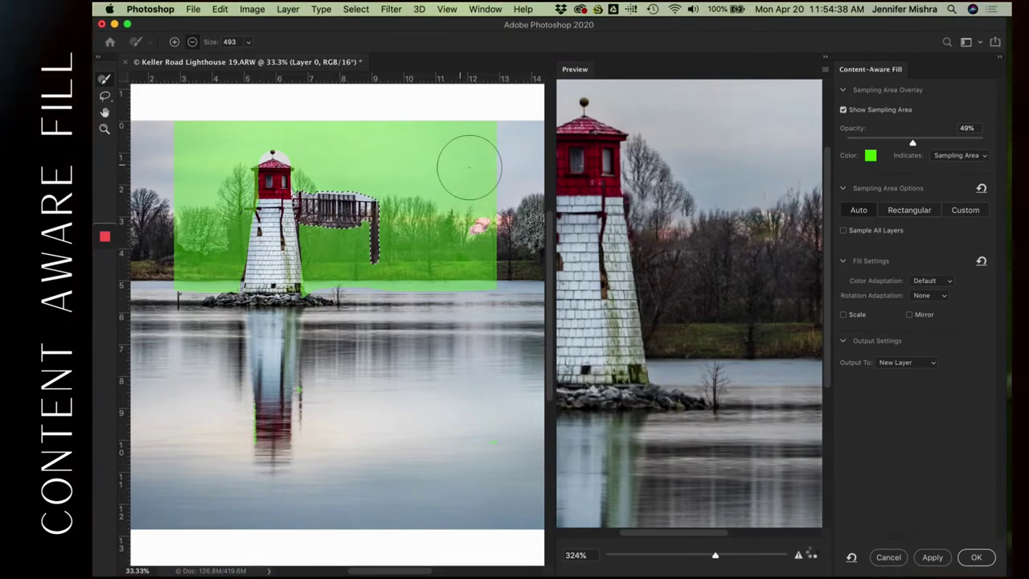
Step: Remove the upper sky strip right of the lighthouse from the sampling area and paint it back in add mode
left_click_drag(497, 139, 330, 139)
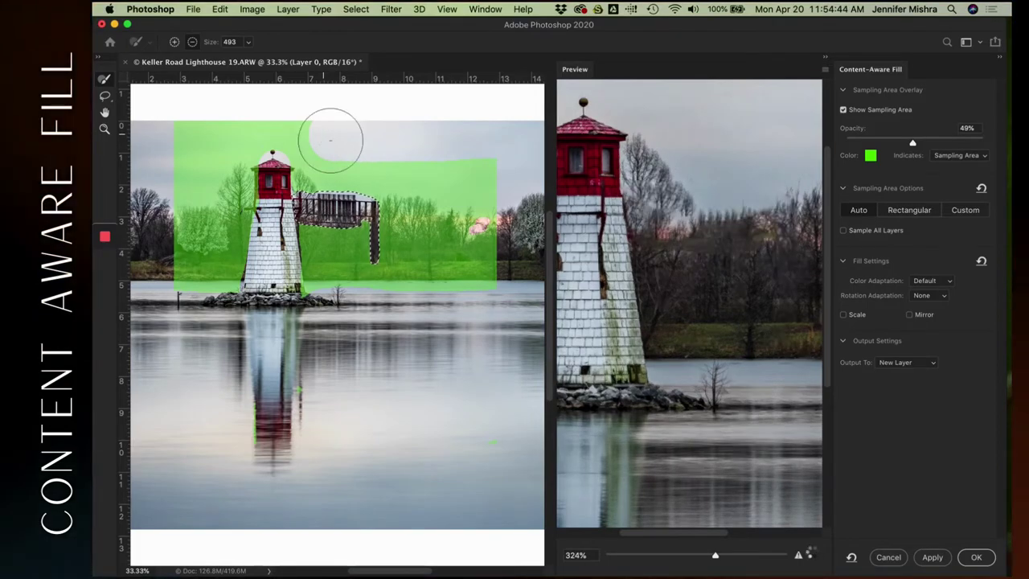
left_click(174, 41)
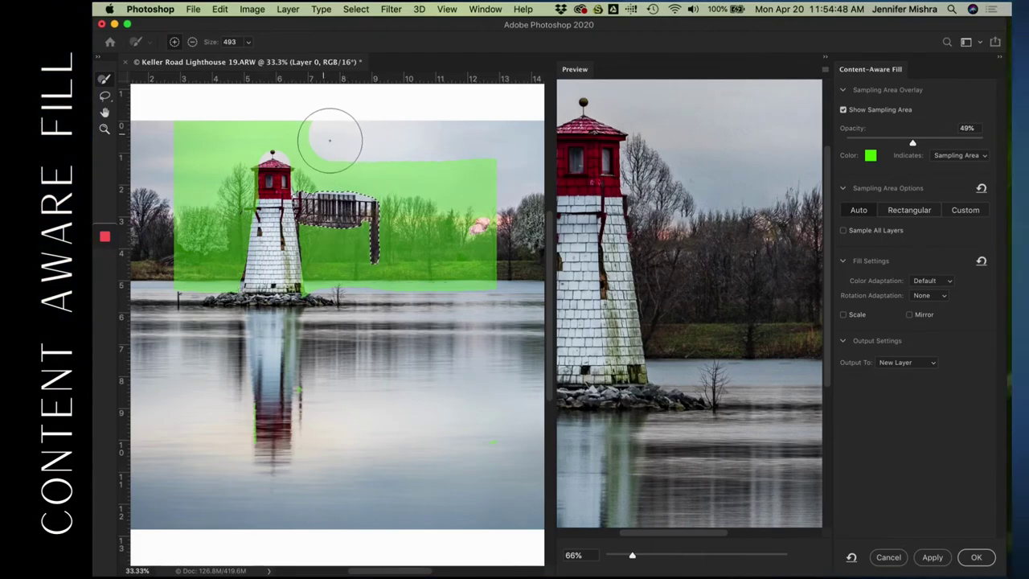
mouse_move(365, 140)
left_mouse_down()
mouse_move(420, 134)
mouse_move(482, 143)
mouse_move(482, 154)
left_mouse_up()
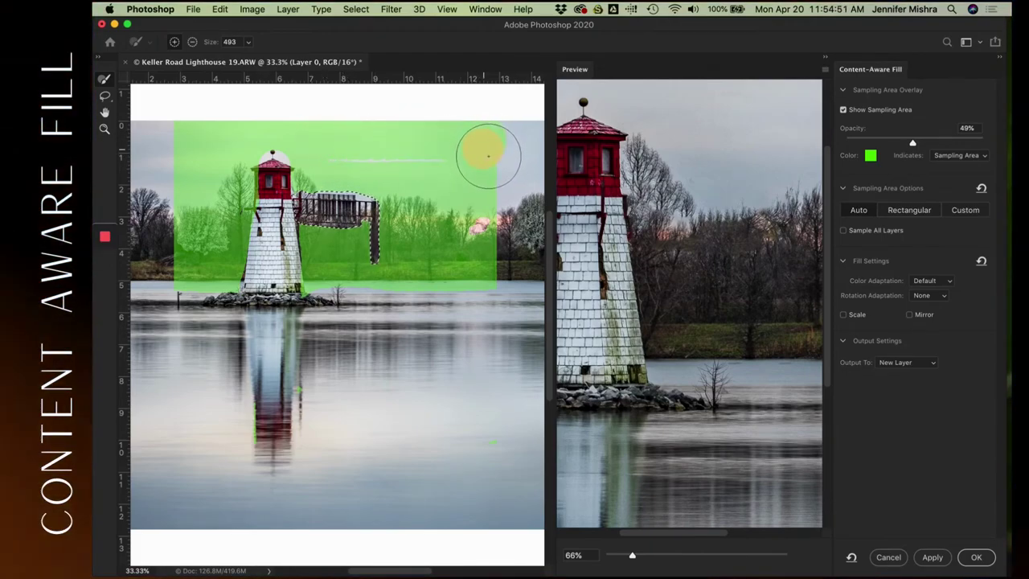
left_click(358, 155)
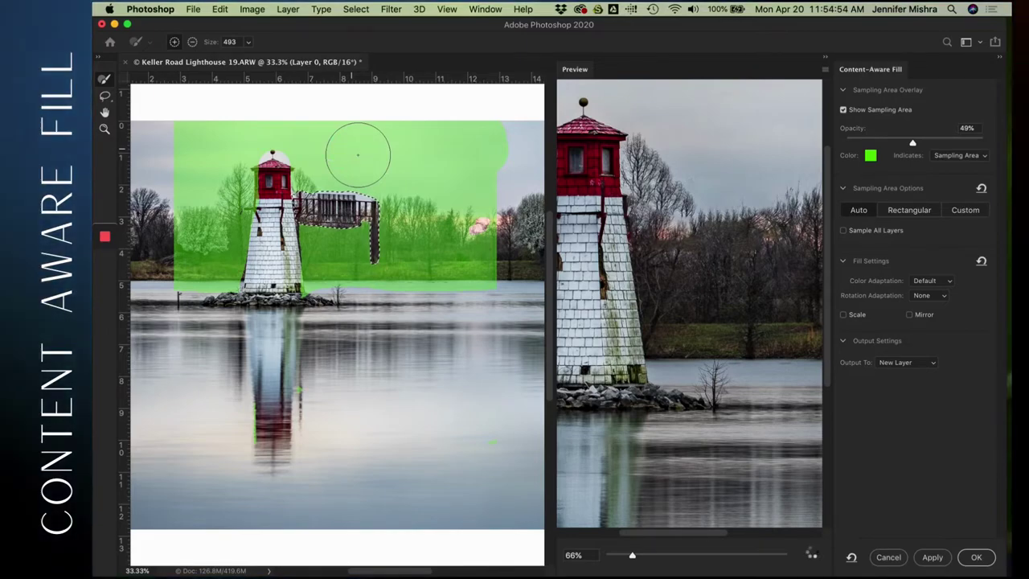
Step: Extend the sampling area across the tree line and grassy shore toward the photo's right edge, including the taller treetops
scroll(387, 238, "right", 5)
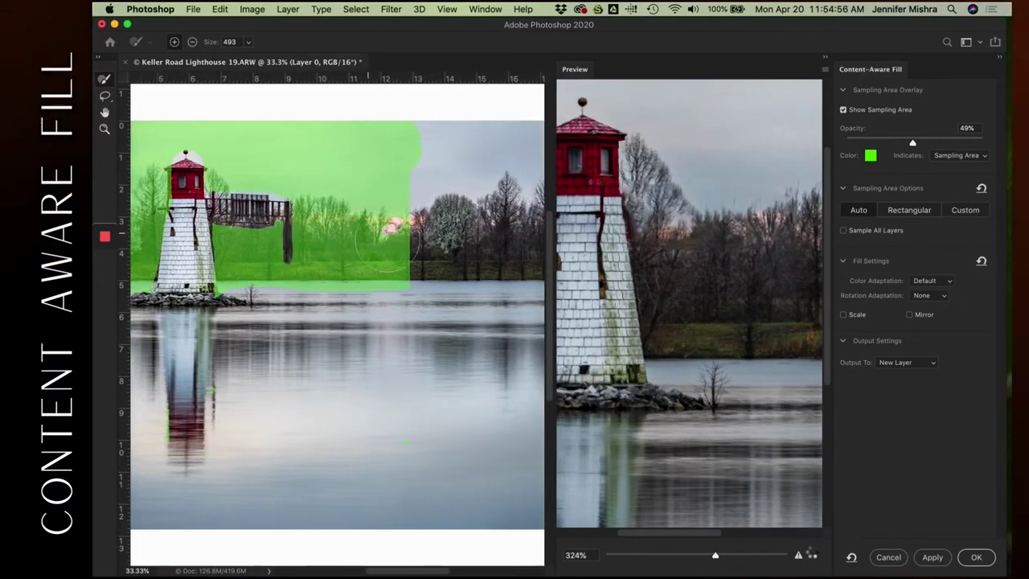
mouse_move(366, 246)
left_mouse_down()
mouse_move(360, 235)
mouse_move(419, 241)
left_mouse_up()
mouse_move(501, 239)
left_mouse_down()
mouse_move(532, 253)
mouse_move(342, 271)
left_mouse_up()
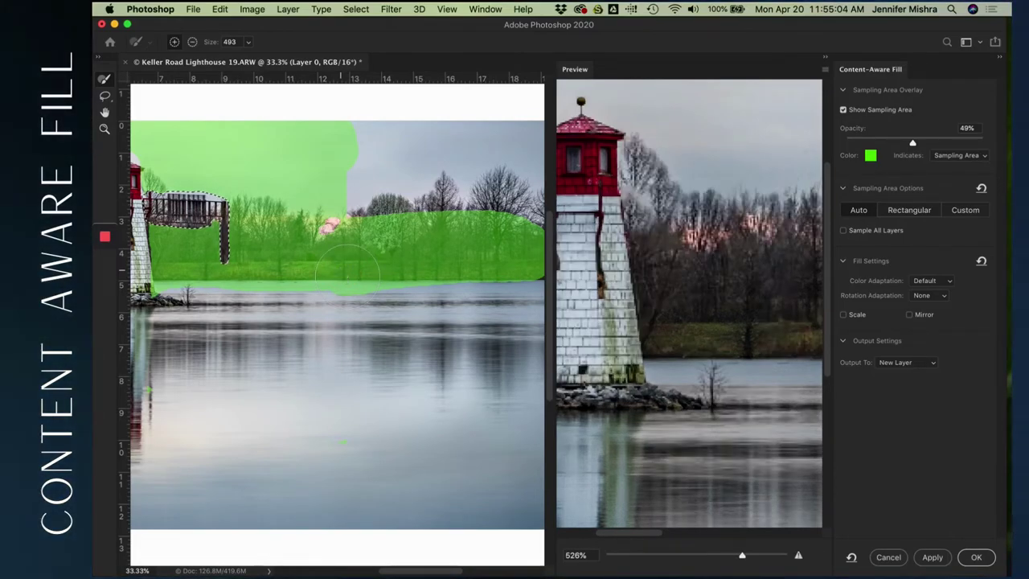
mouse_move(366, 241)
left_mouse_down()
mouse_move(375, 218)
mouse_move(410, 208)
left_mouse_up()
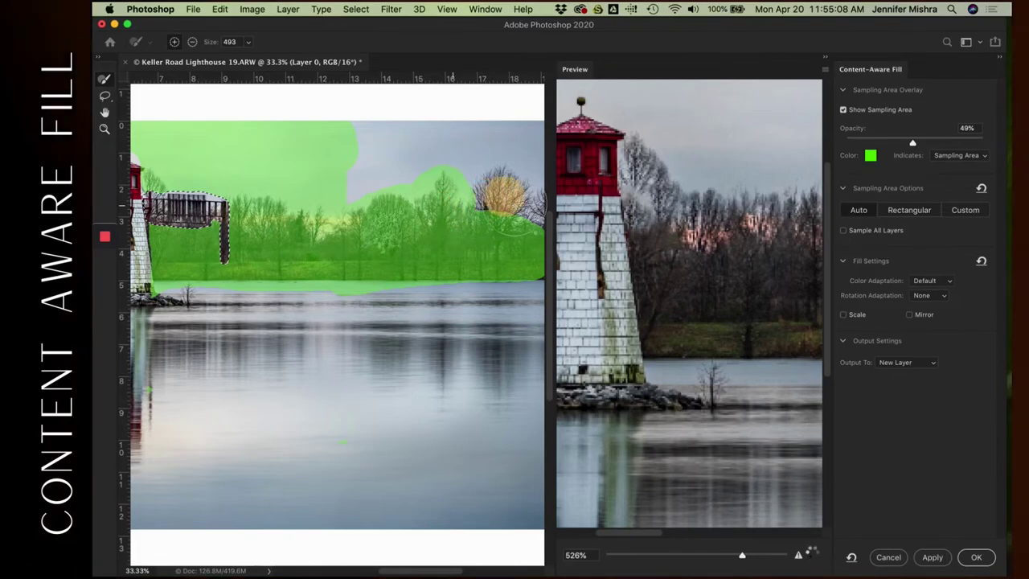